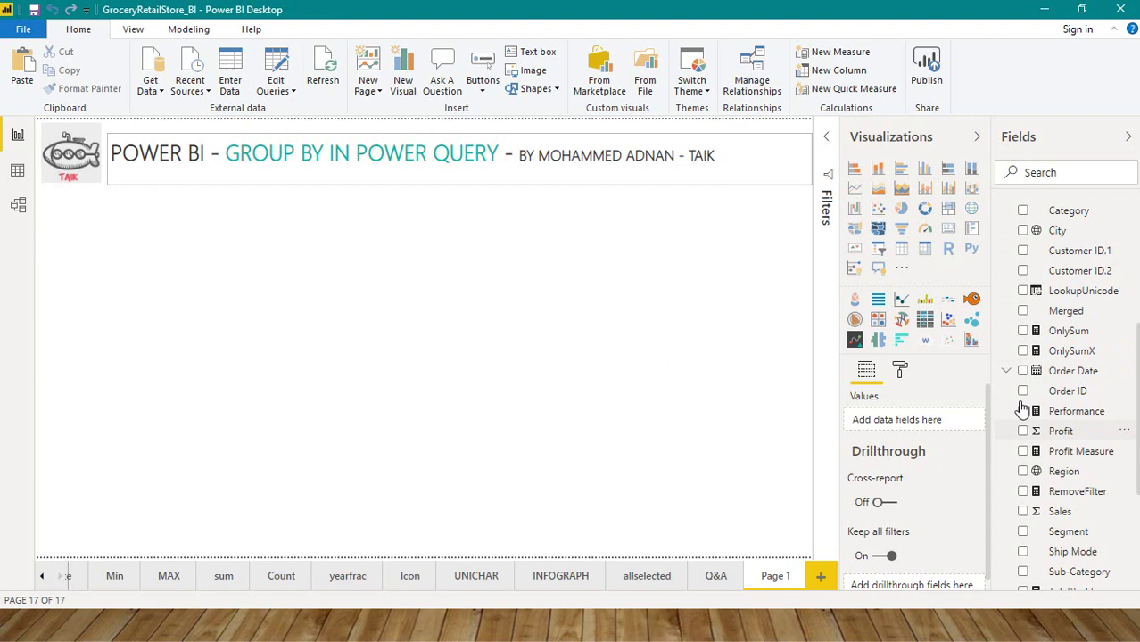
# Step: Build a table of Region, Category and Profit, with Region first, tall enough for all 12 rows
pyautogui.click(1022, 210)
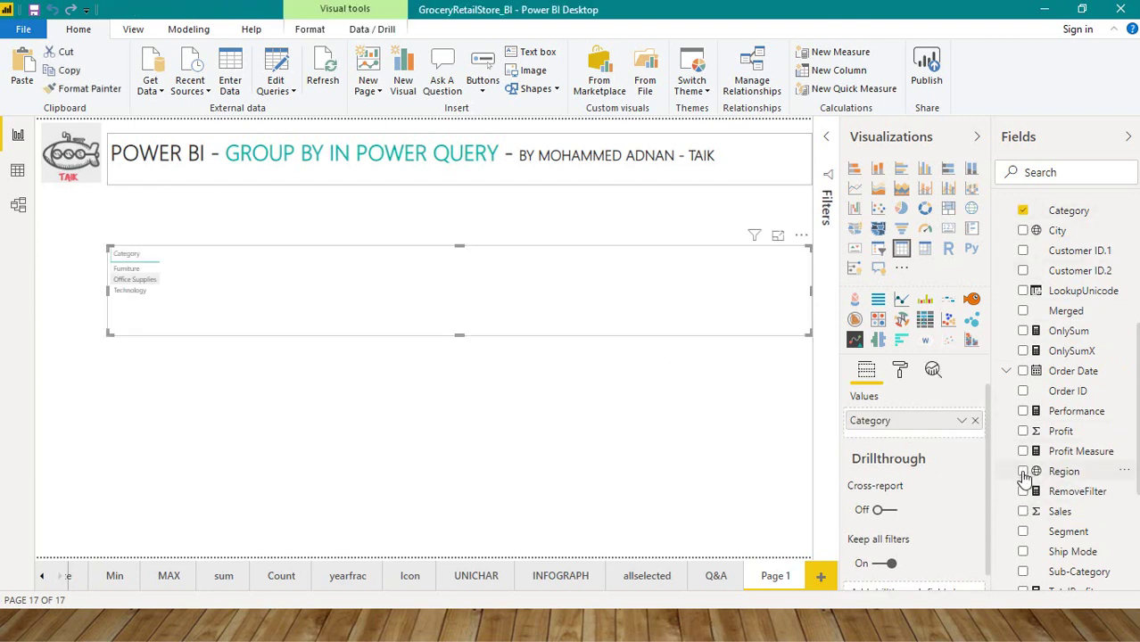
pyautogui.click(1022, 471)
pyautogui.click(1022, 430)
pyautogui.moveTo(878, 440); pyautogui.dragTo(895, 418)
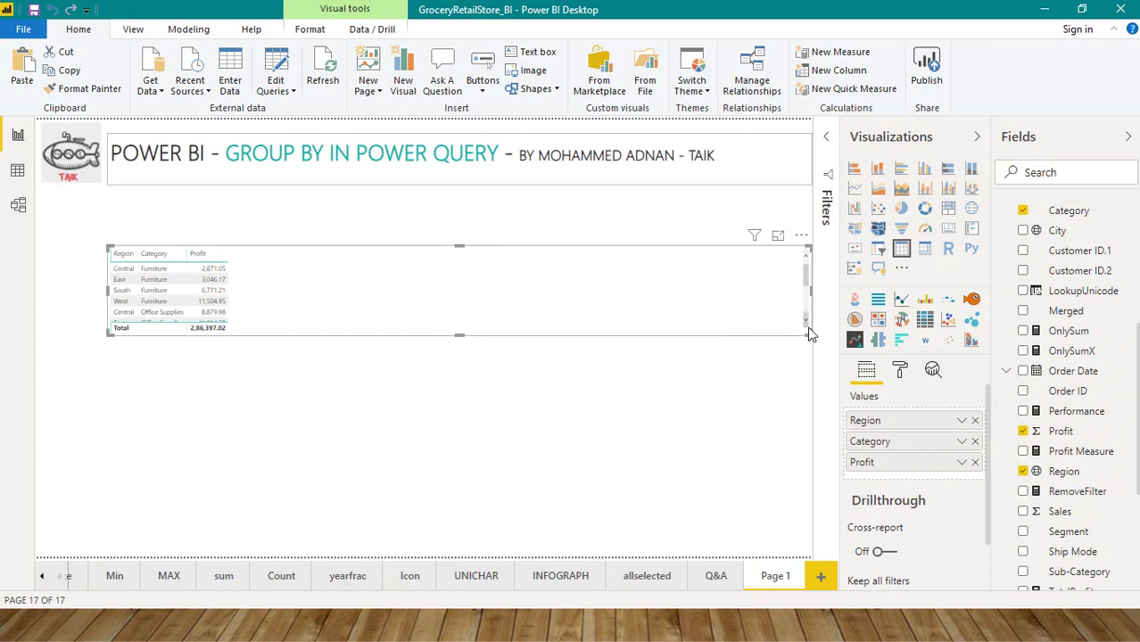
pyautogui.moveTo(806, 327); pyautogui.dragTo(249, 455)
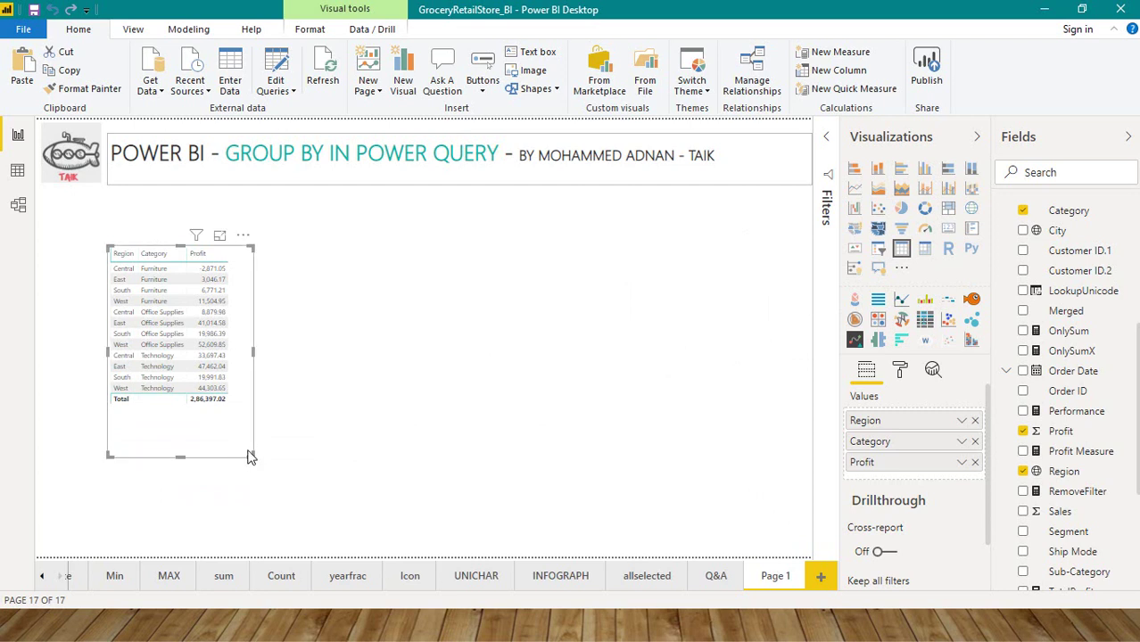
# Step: Raise the table's grid text size to 12 pt and enlarge the visual so columns show fully
pyautogui.click(900, 373)
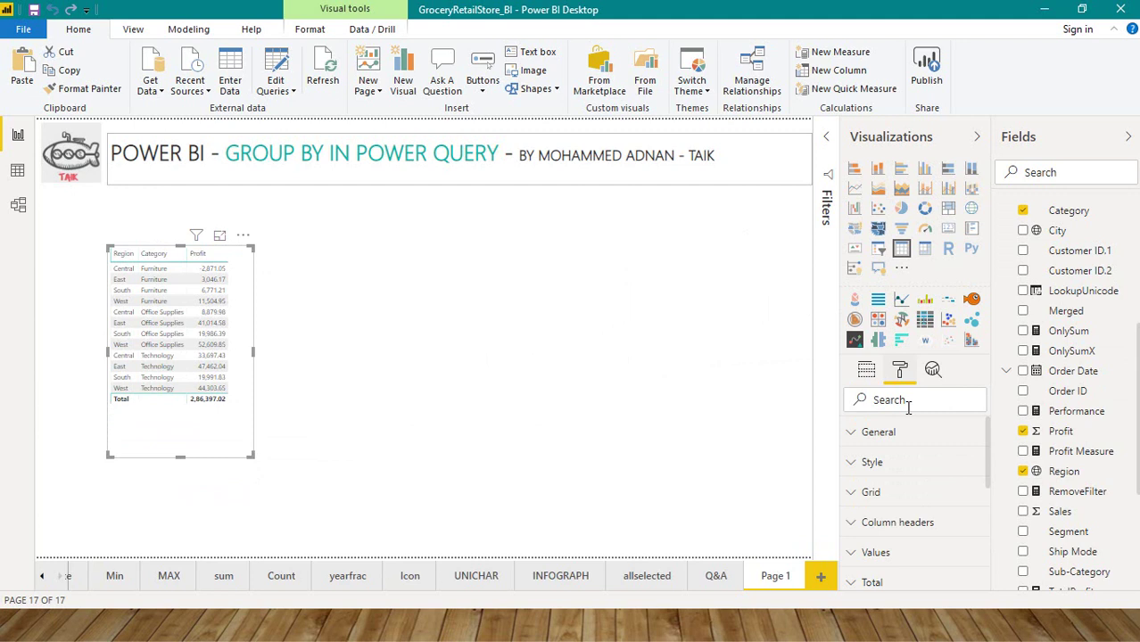
pyautogui.write('TE')
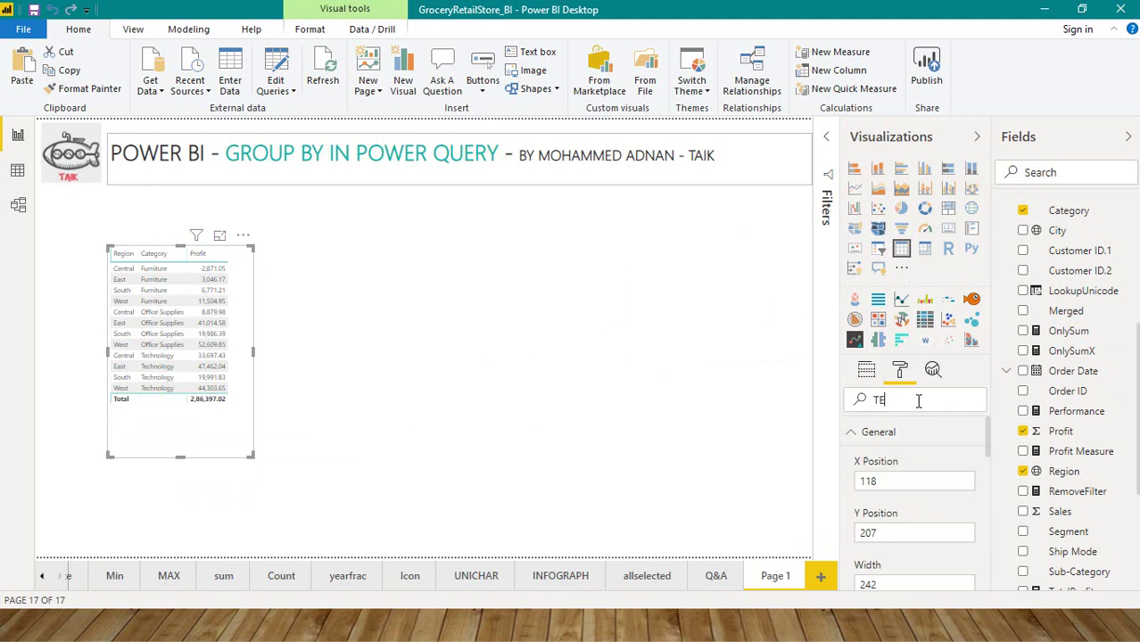
pyautogui.write('XT S')
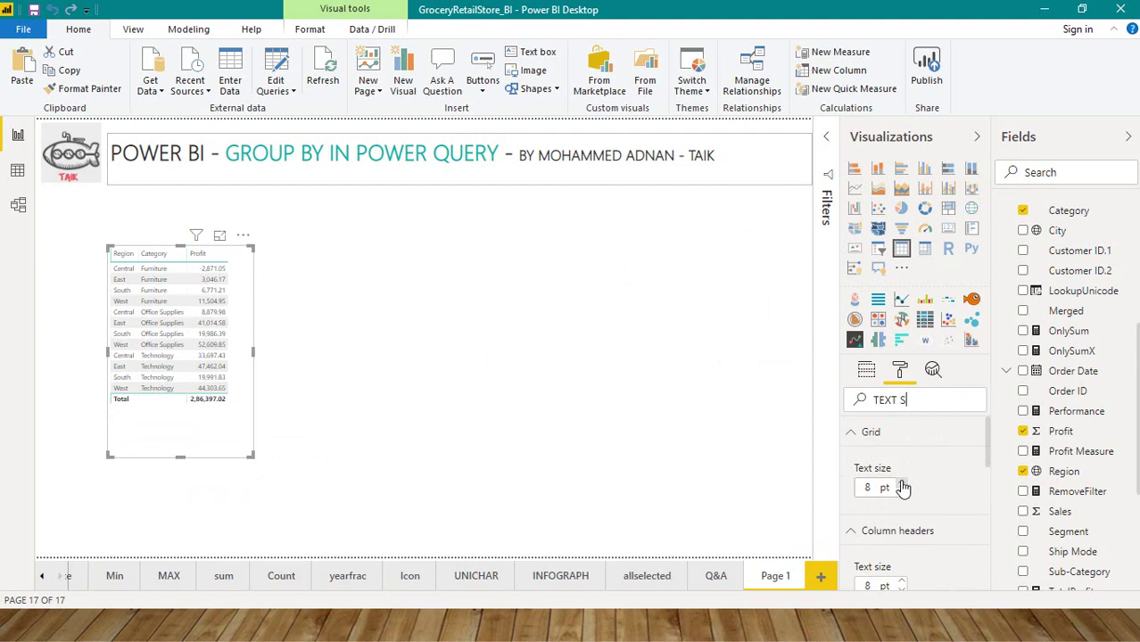
pyautogui.click(901, 483)
pyautogui.click(902, 484)
pyautogui.click(902, 483)
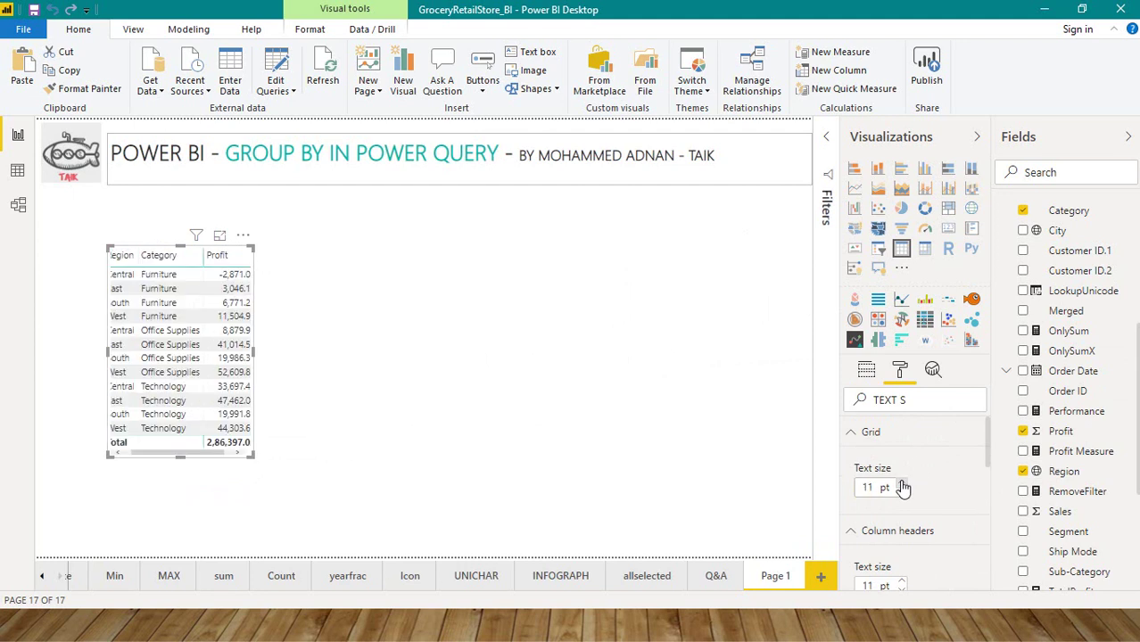
pyautogui.click(902, 483)
pyautogui.scroll(-4, 940, 490)
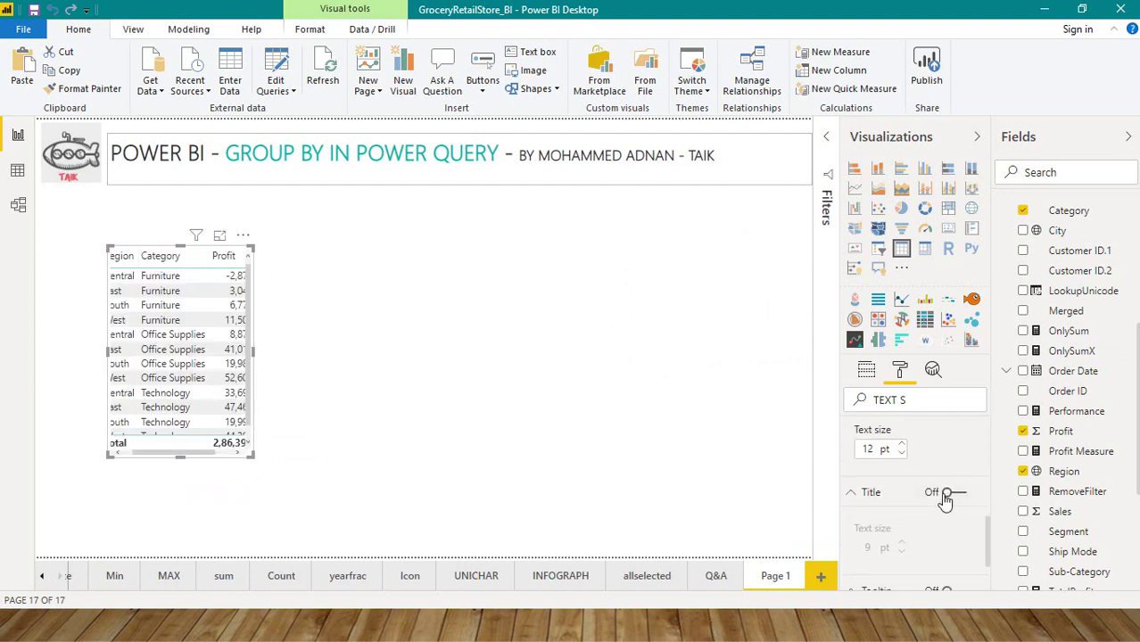
pyautogui.scroll(-2, 945, 500)
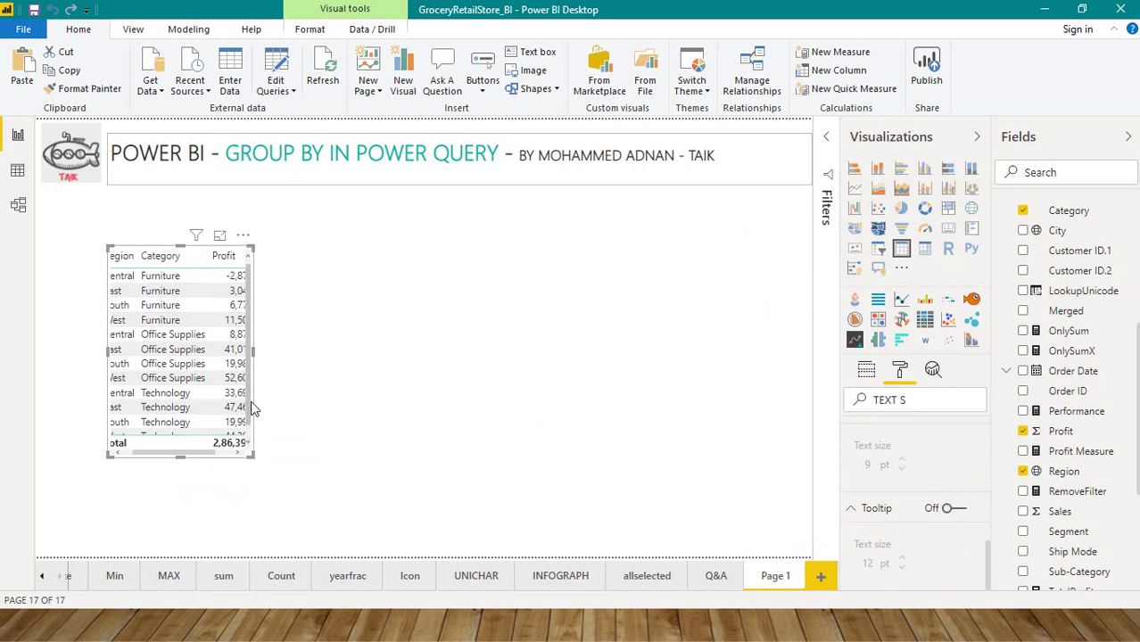
pyautogui.moveTo(252, 455); pyautogui.dragTo(354, 507)
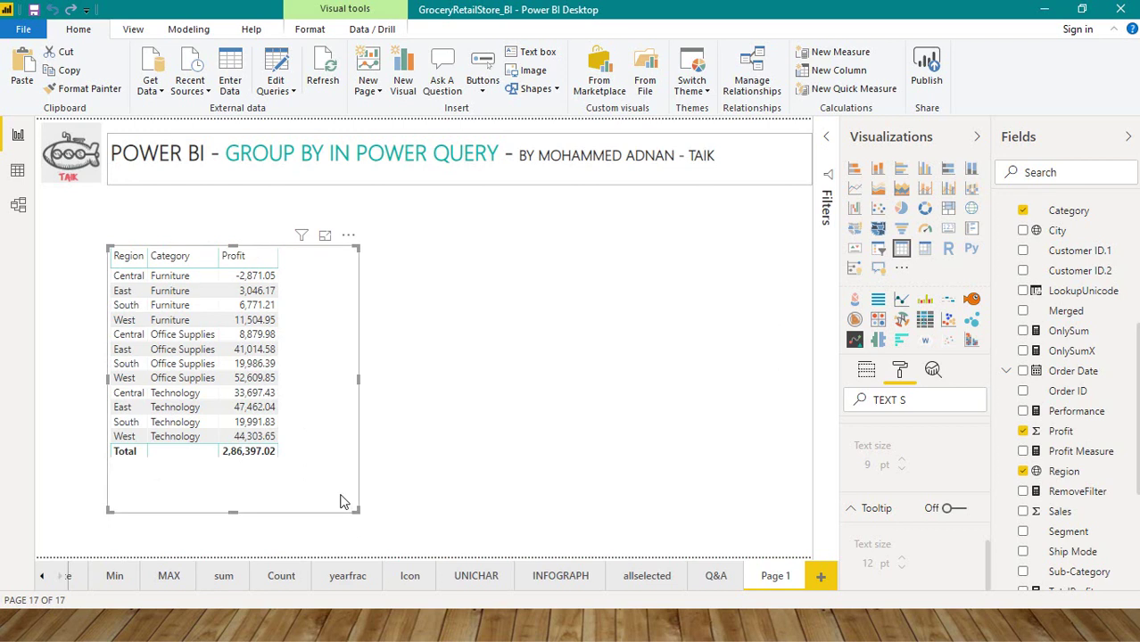
# Step: Remove Category so the table shows Profit per Region, then shrink the visual to fit
pyautogui.click(870, 371)
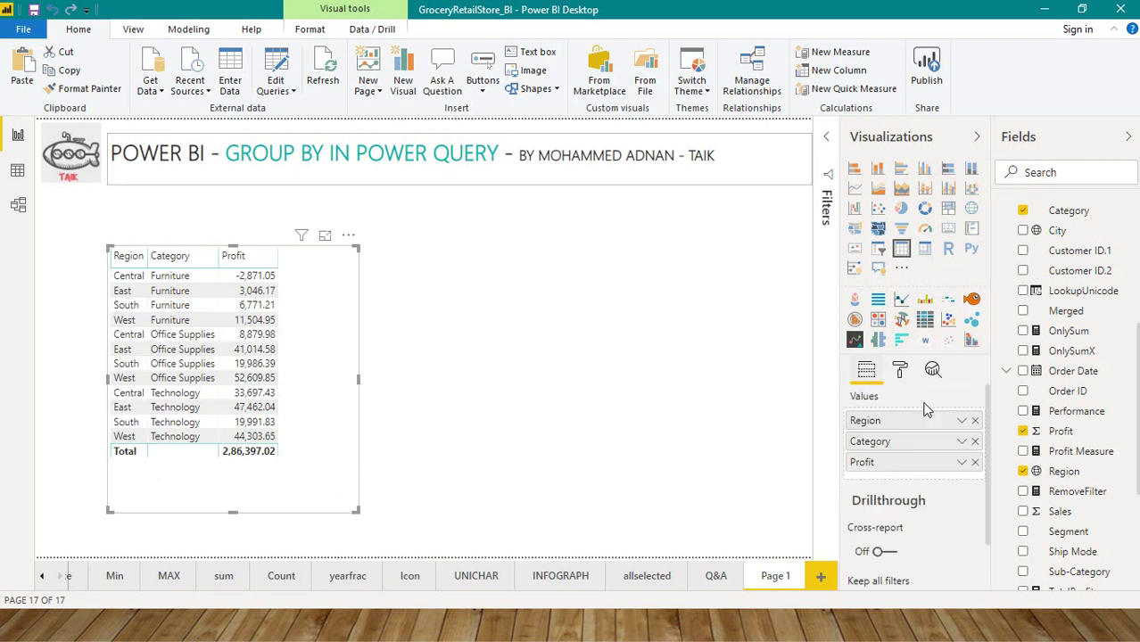
pyautogui.click(975, 442)
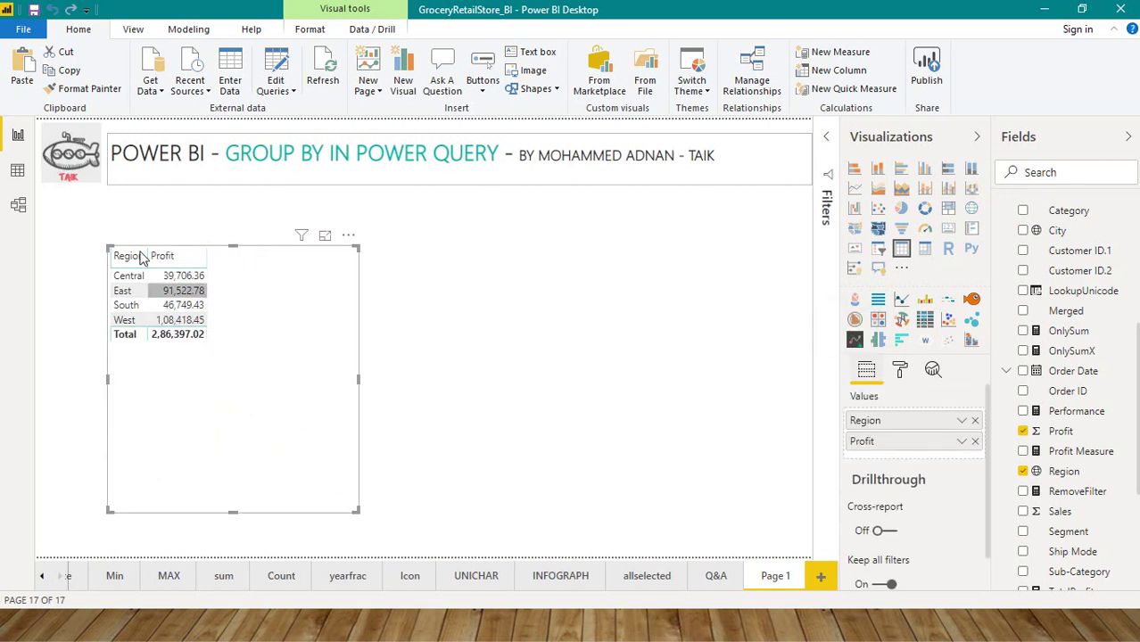
pyautogui.moveTo(357, 509); pyautogui.dragTo(226, 382)
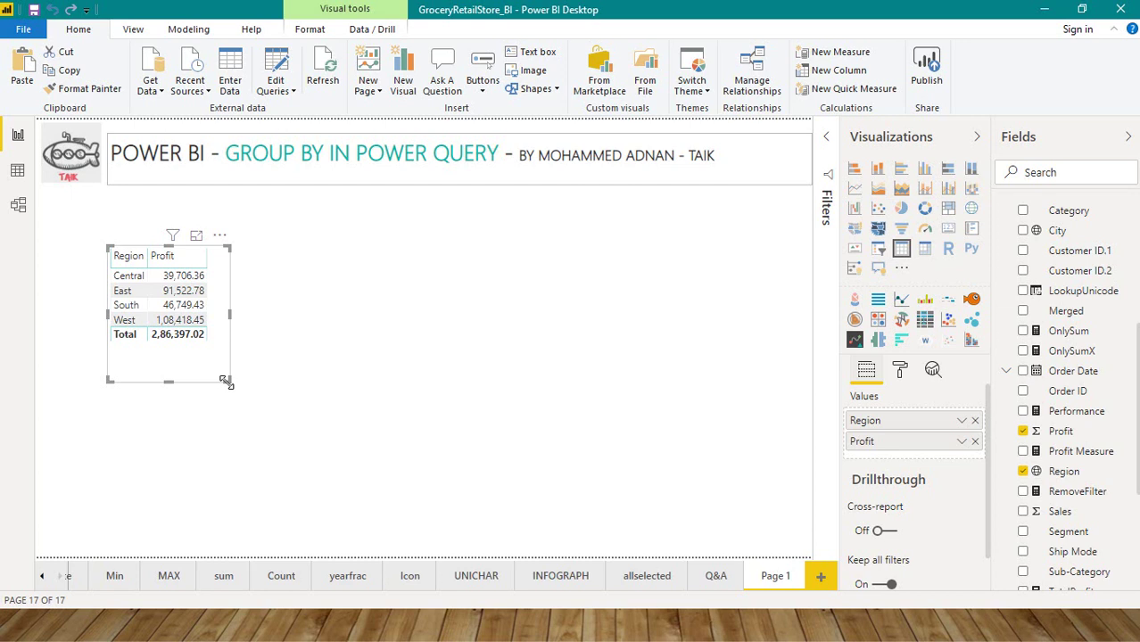
pyautogui.click(308, 303)
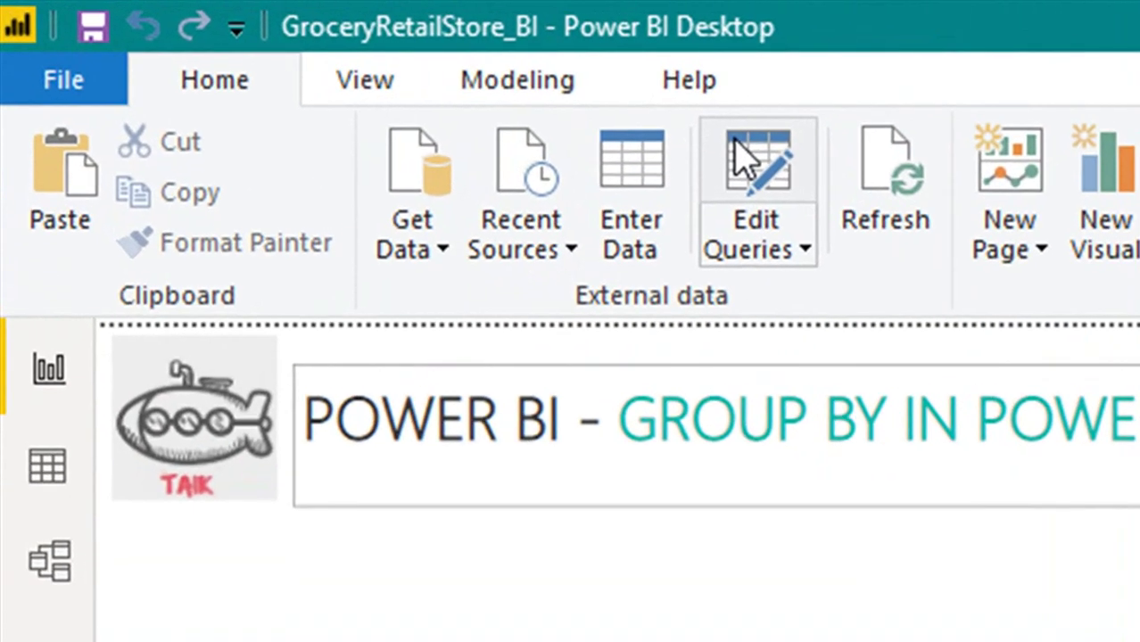
# Step: Open the query editor and duplicate the Orders query
pyautogui.click(282, 61)
pyautogui.click(794, 178)
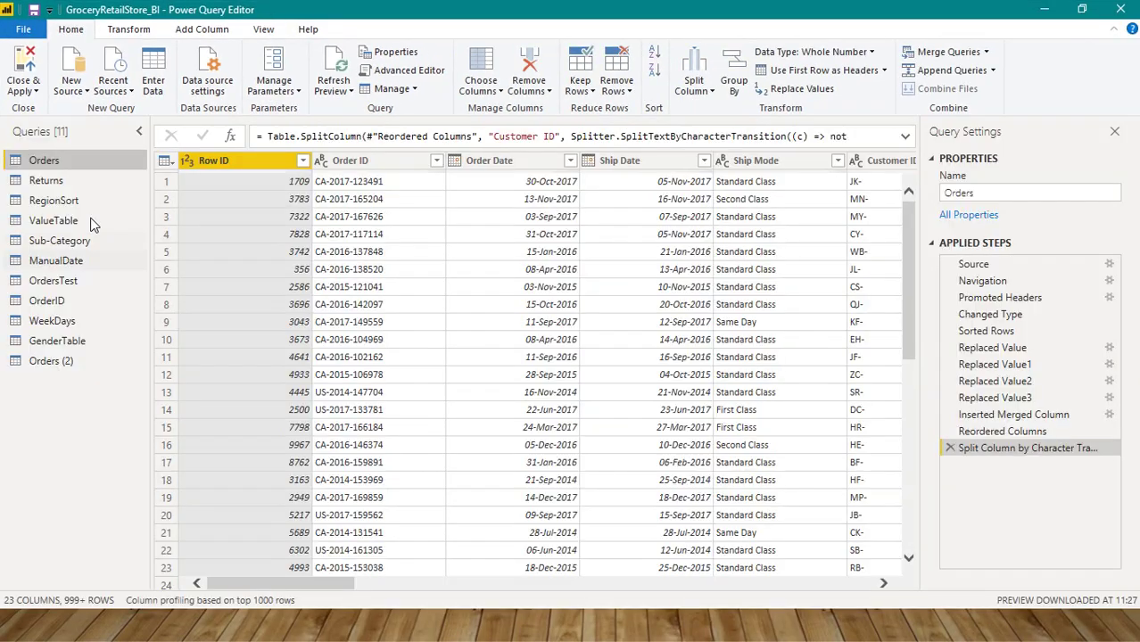
pyautogui.rightClick(39, 159)
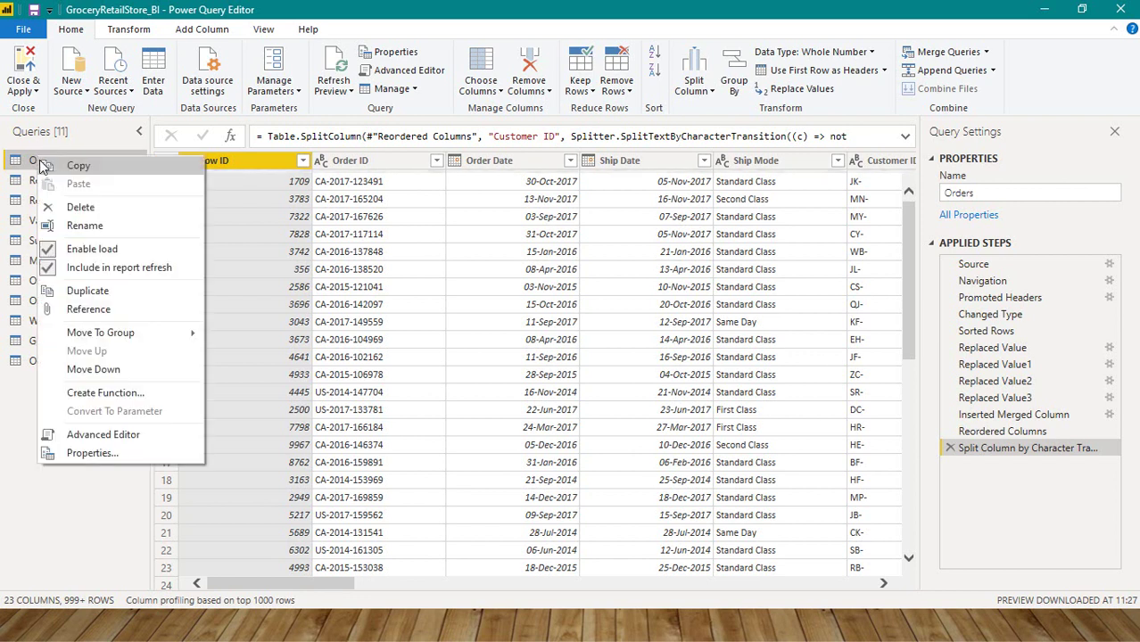
pyautogui.click(87, 292)
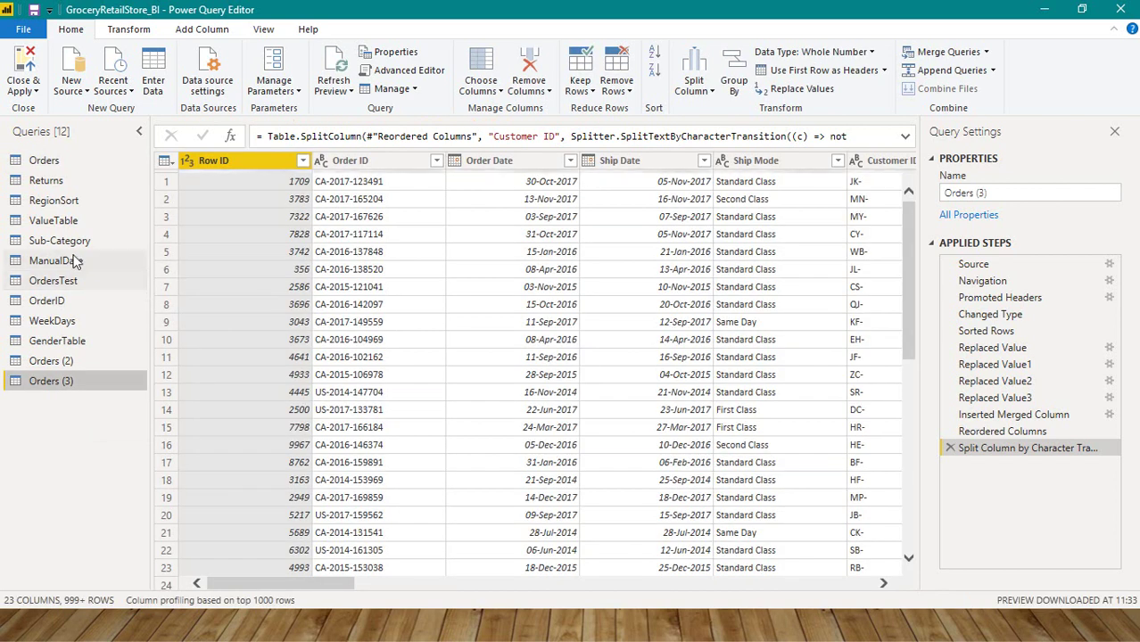
# Step: Rename the Orders (3) query to OrdersGRP
pyautogui.doubleClick(39, 382)
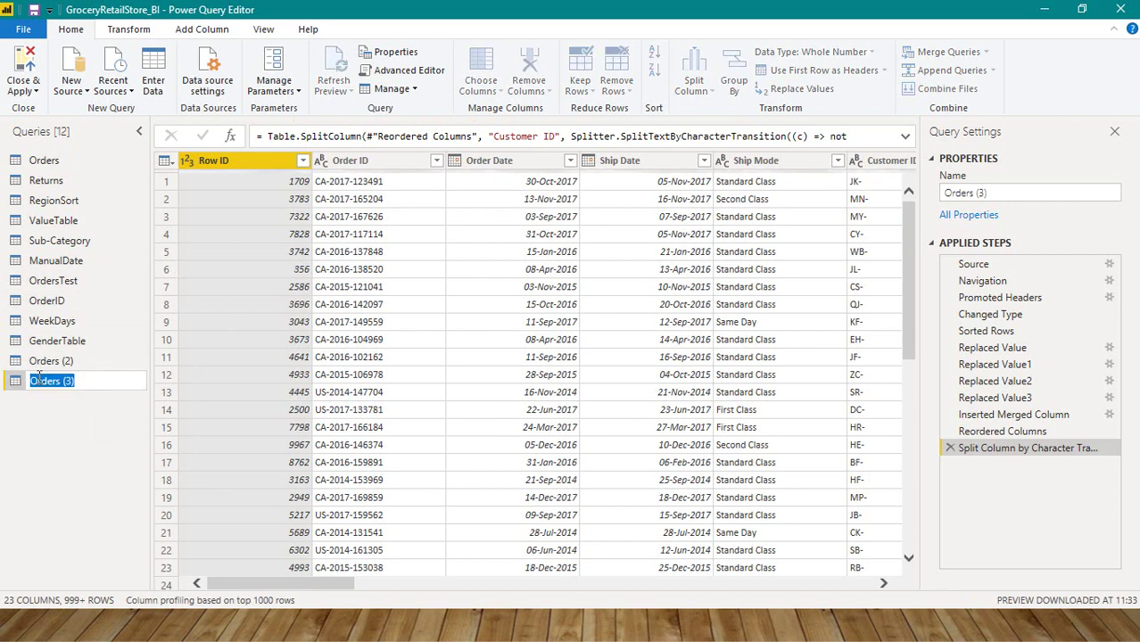
pyautogui.press('End')
pyautogui.press('BackSpace')
pyautogui.press('BackSpace')
pyautogui.write('GRP')
pyautogui.press('Return')
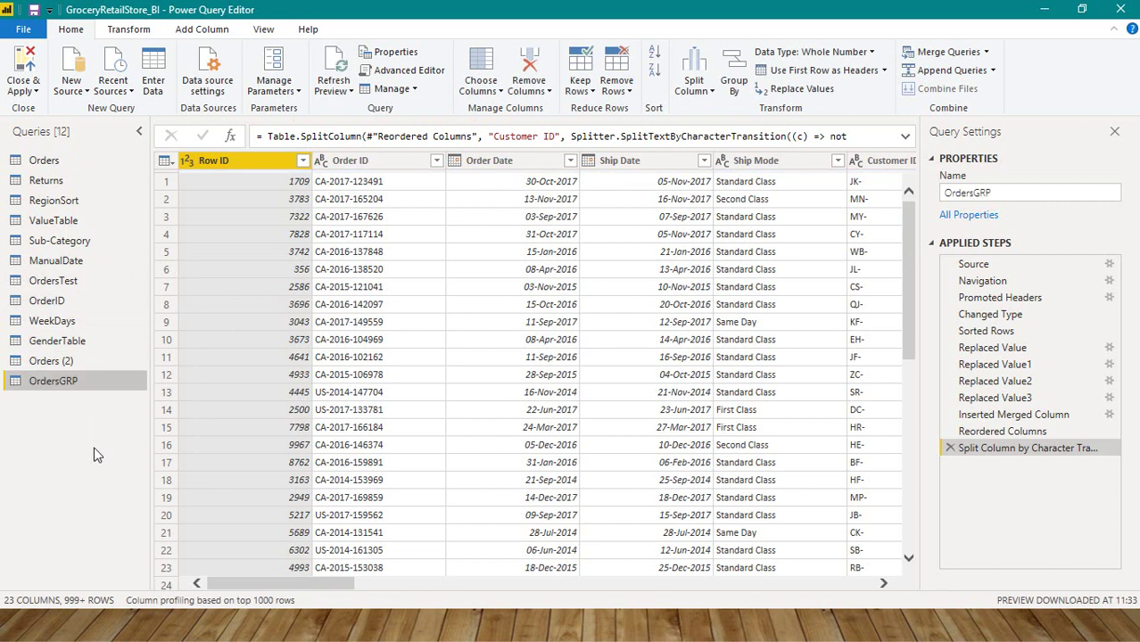
# Step: Start a Group By on OrdersGRP with Region as the grouping column
pyautogui.click(732, 89)
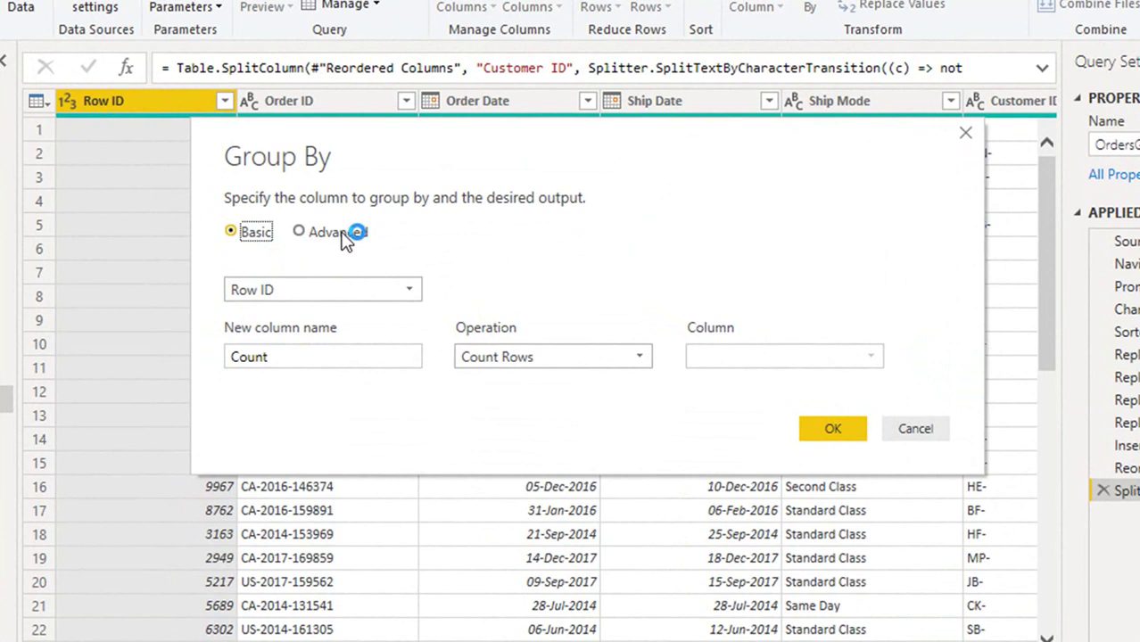
pyautogui.click(282, 290)
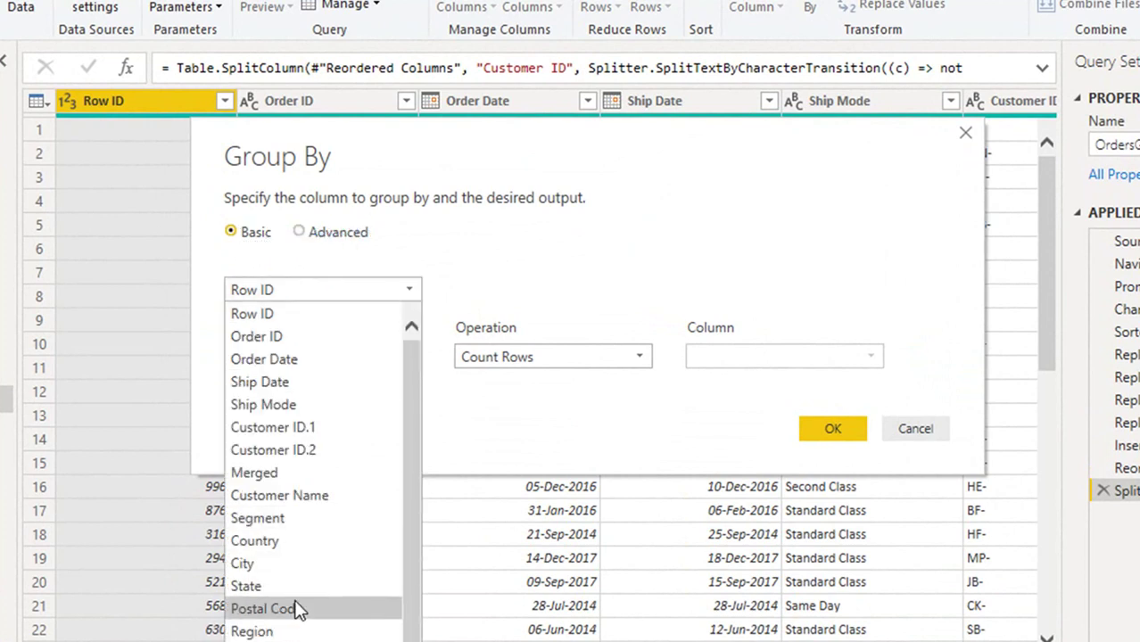
pyautogui.scroll(-1, 301, 631)
pyautogui.click(271, 481)
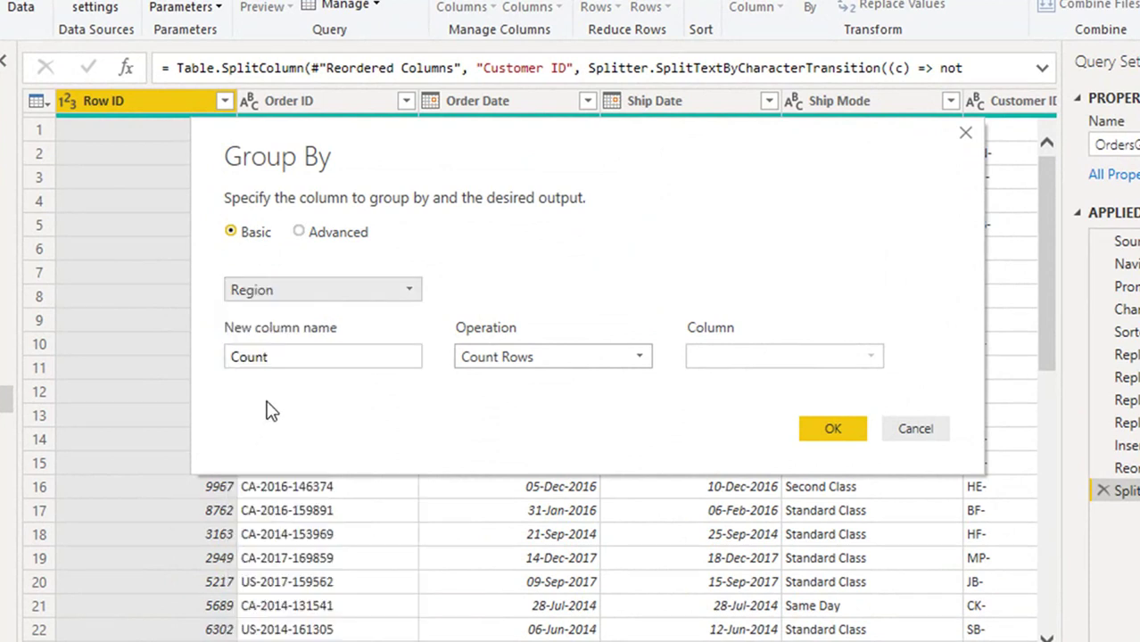
# Step: Add a new column named Profit as the Sum of Profit and apply the grouping
pyautogui.moveTo(301, 355); pyautogui.dragTo(224, 357)
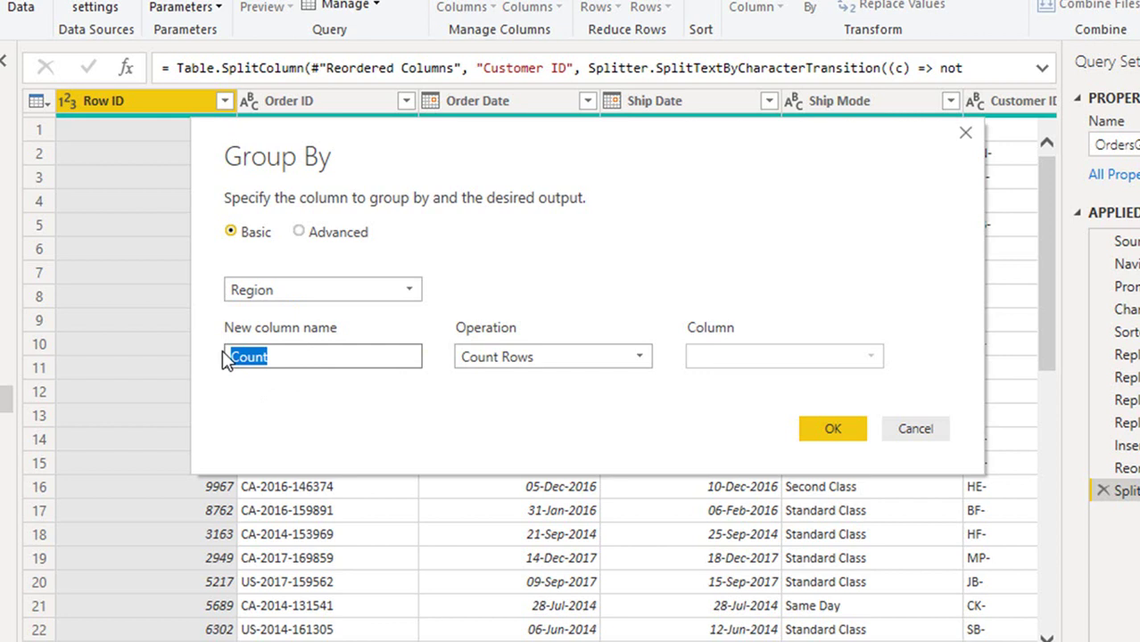
pyautogui.write('pROFIT')
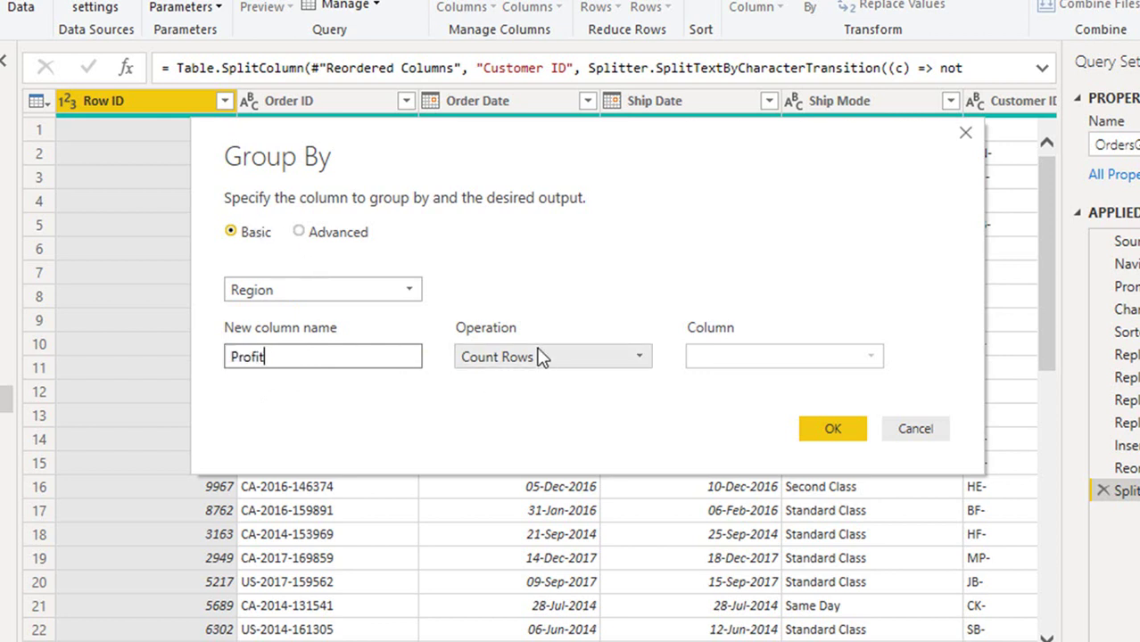
pyautogui.click(540, 357)
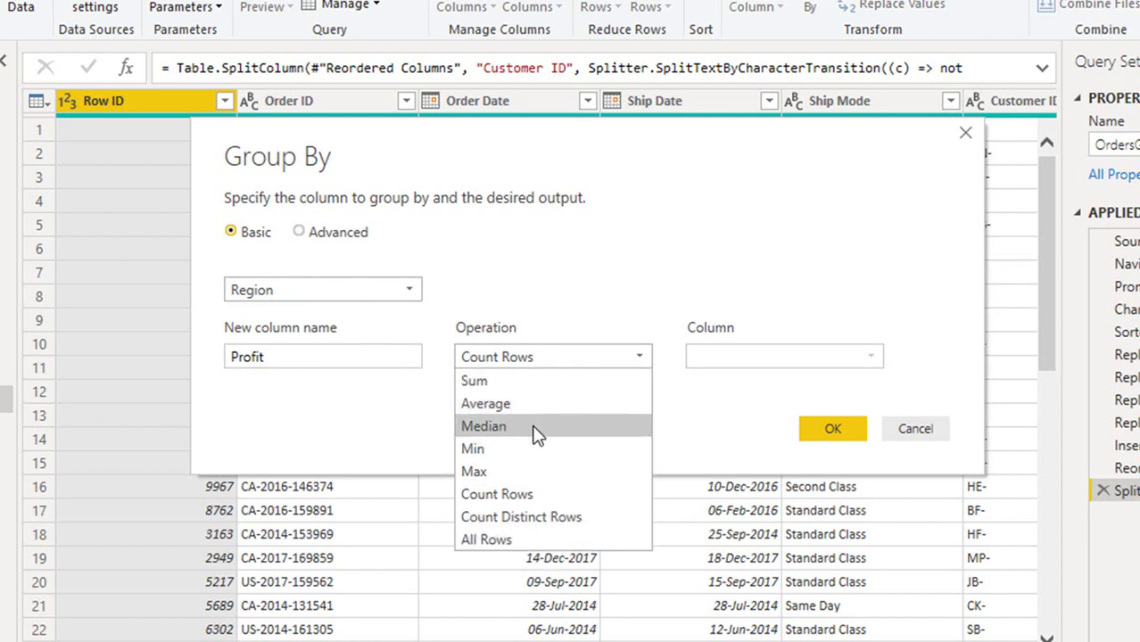
pyautogui.click(517, 383)
pyautogui.click(725, 358)
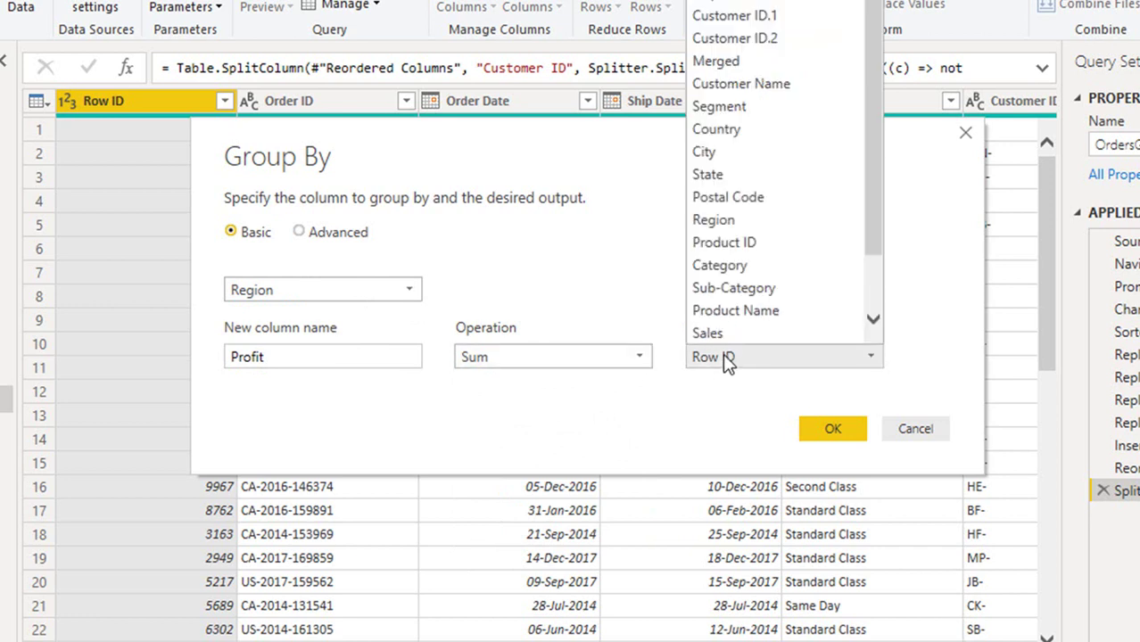
pyautogui.scroll(-1, 775, 159)
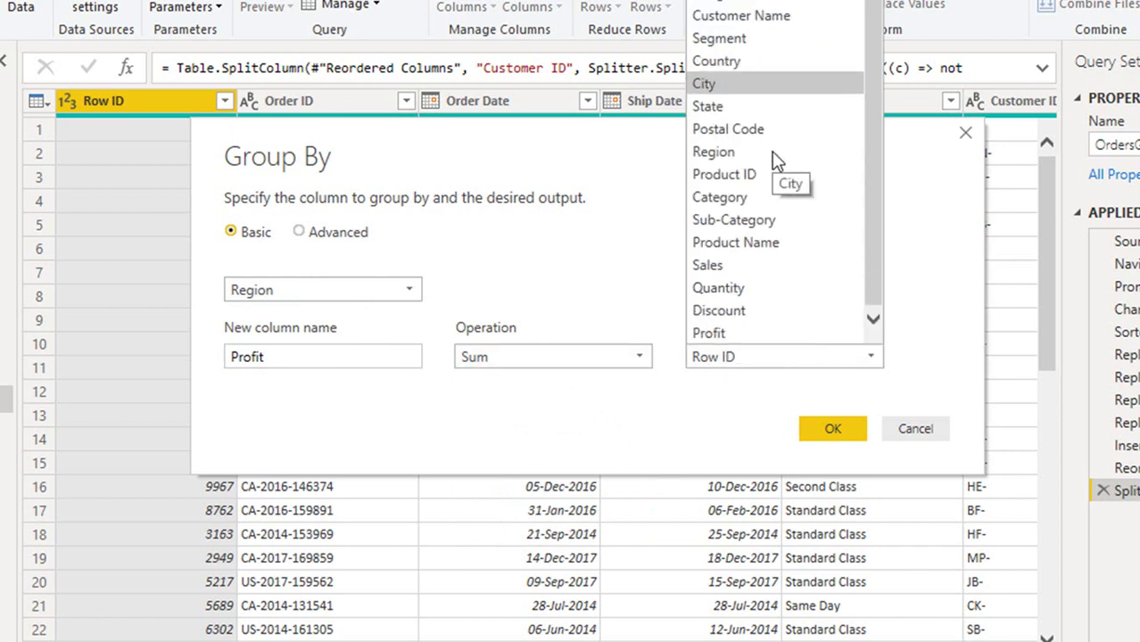
pyautogui.click(713, 333)
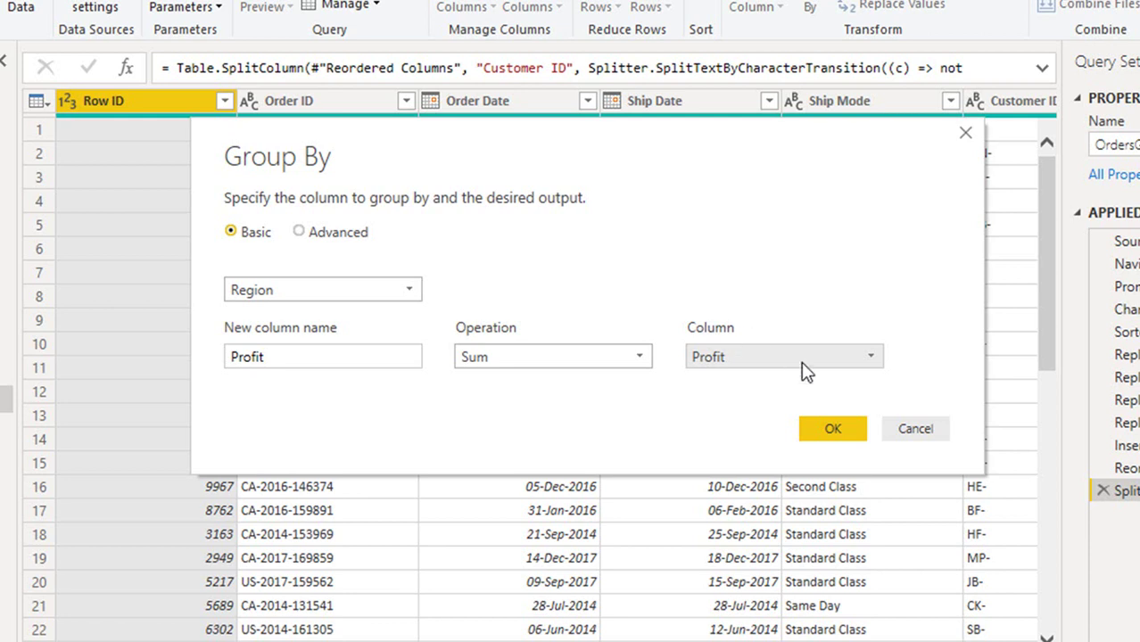
pyautogui.click(838, 428)
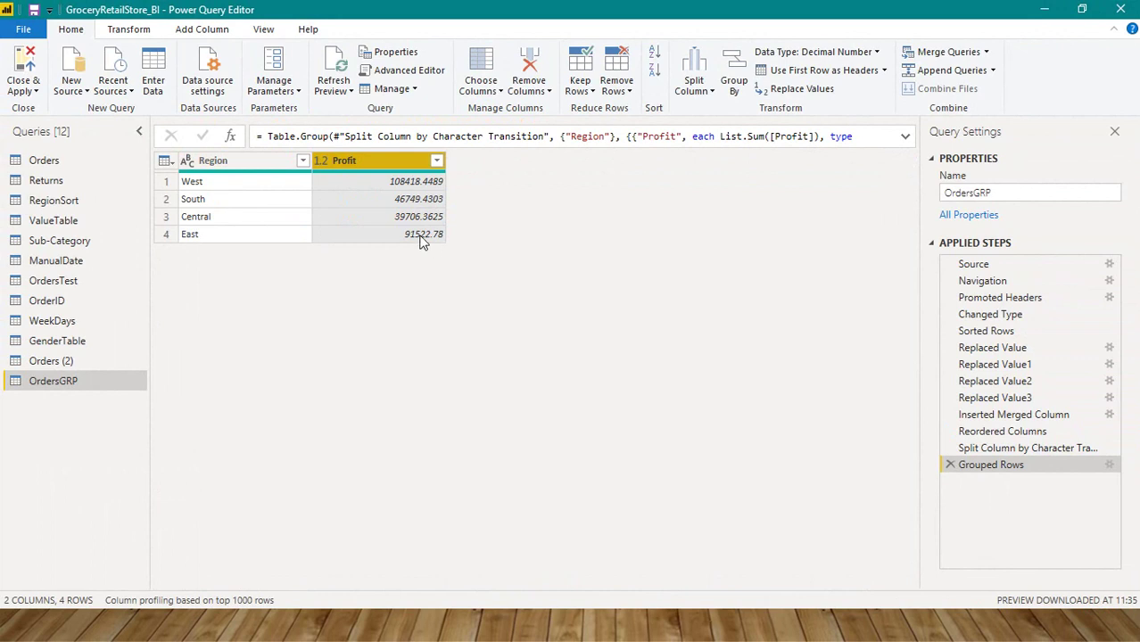
# Step: Close Power Query Editor with Close & Apply to load the changes
pyautogui.click(27, 68)
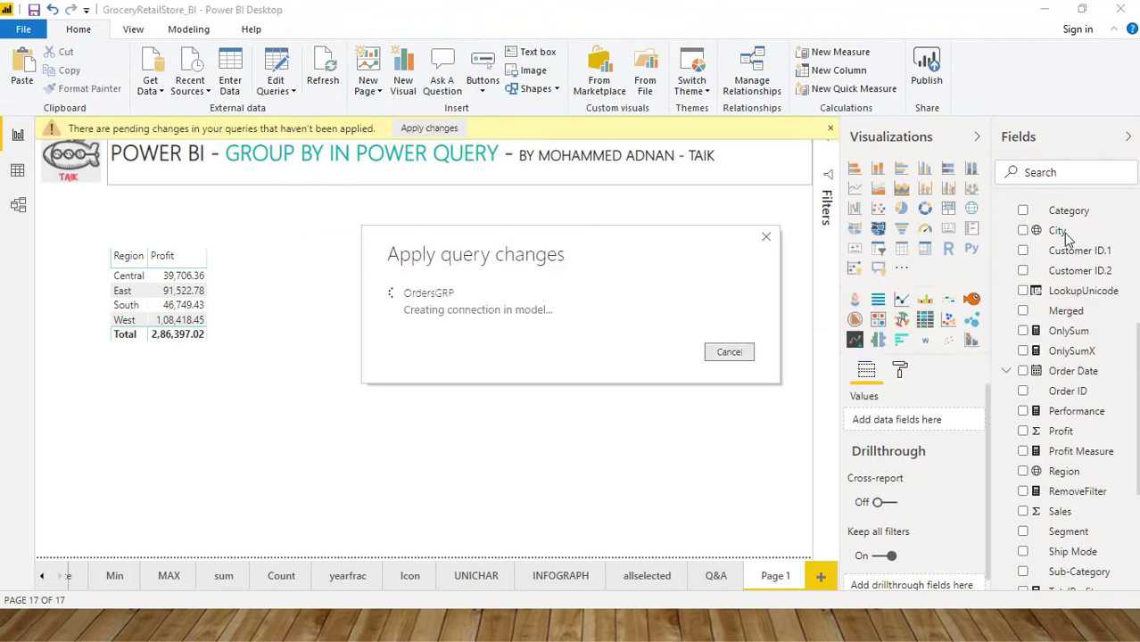
# Step: Expand OrdersGRP in the Fields pane to reveal Profit and Region
pyautogui.click(1055, 458)
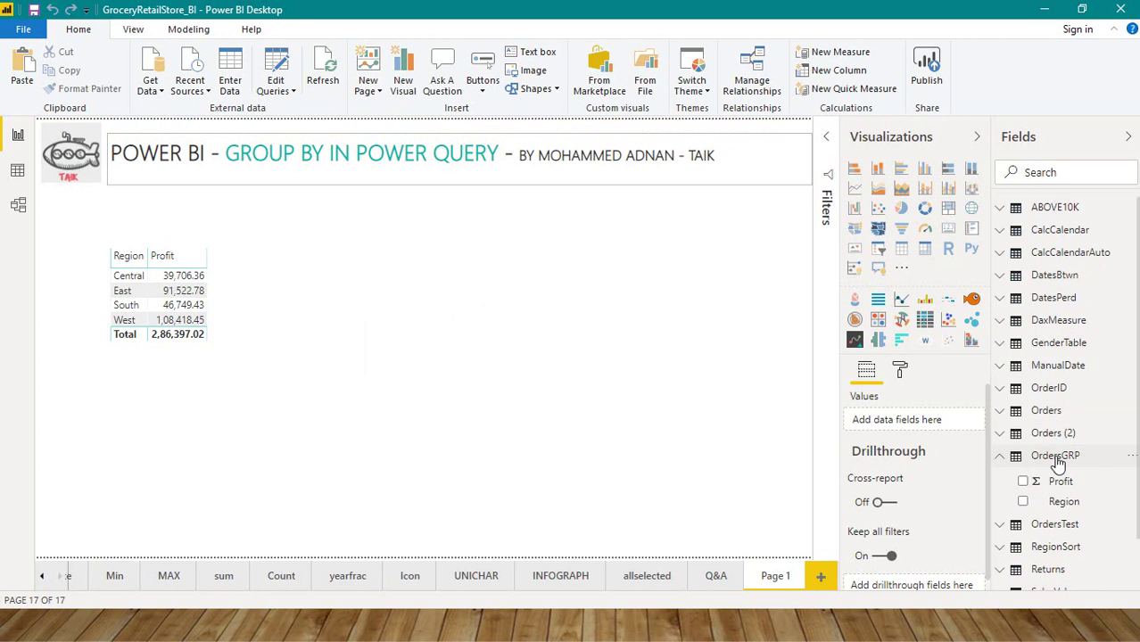
# Step: Build a second table from OrdersGRP's Region and Profit at 12 pt text, placed beside the first
pyautogui.click(1023, 502)
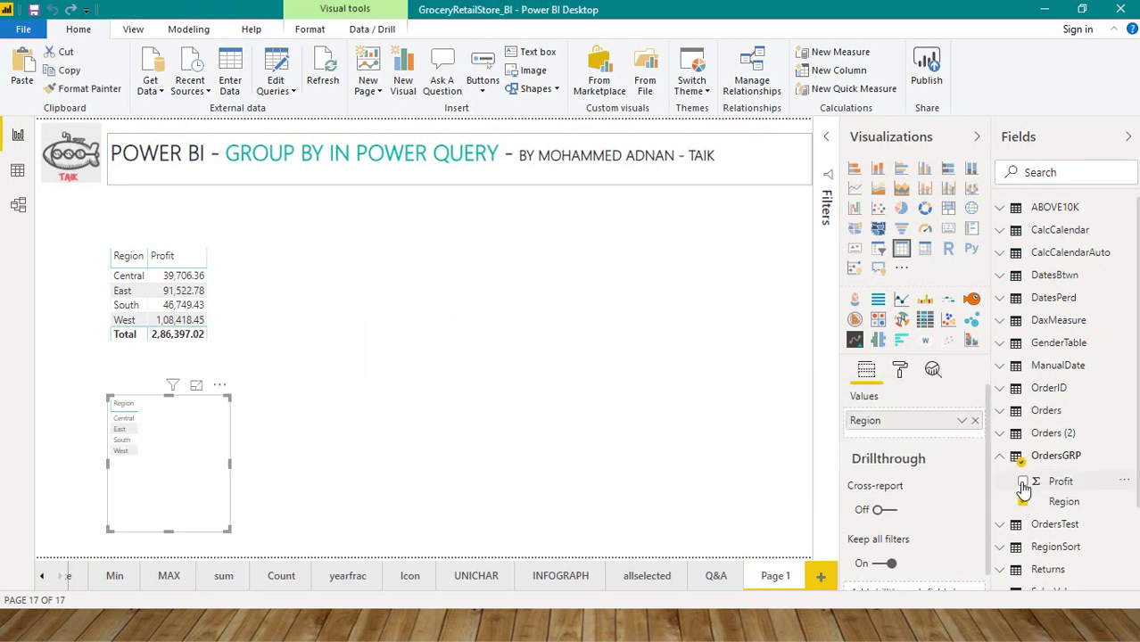
pyautogui.click(1023, 481)
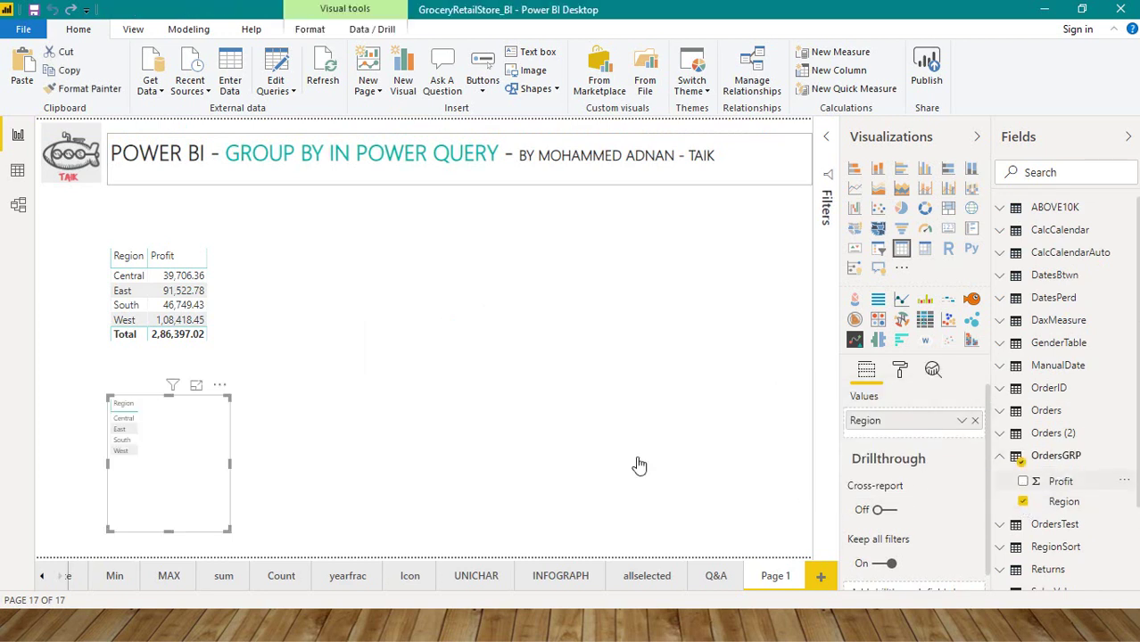
pyautogui.click(899, 373)
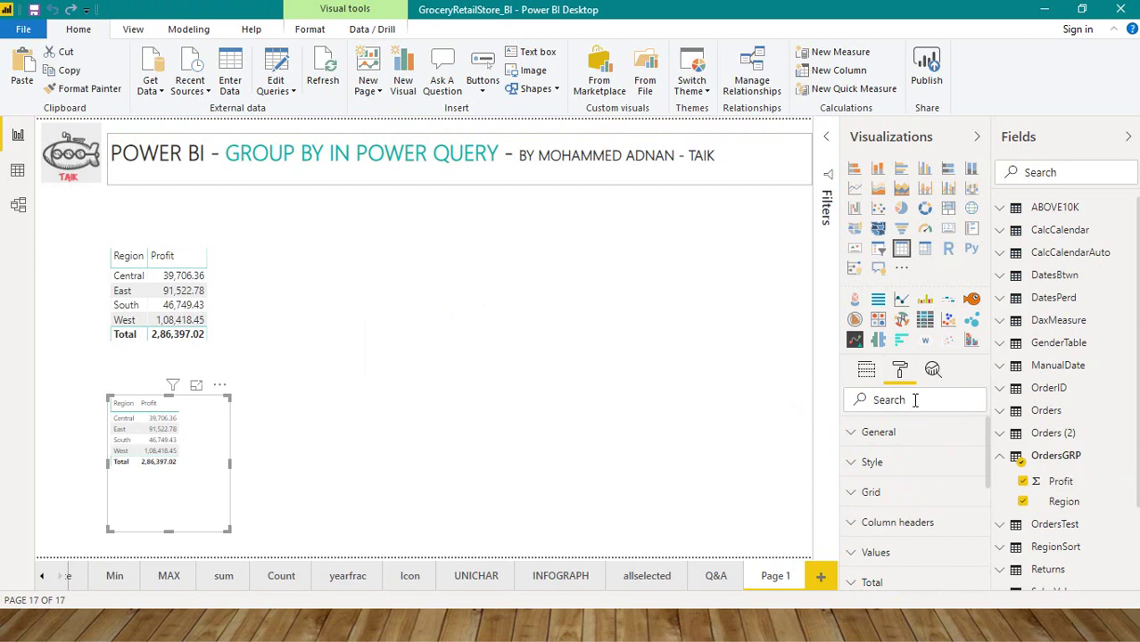
pyautogui.click(914, 400)
pyautogui.write('text s')
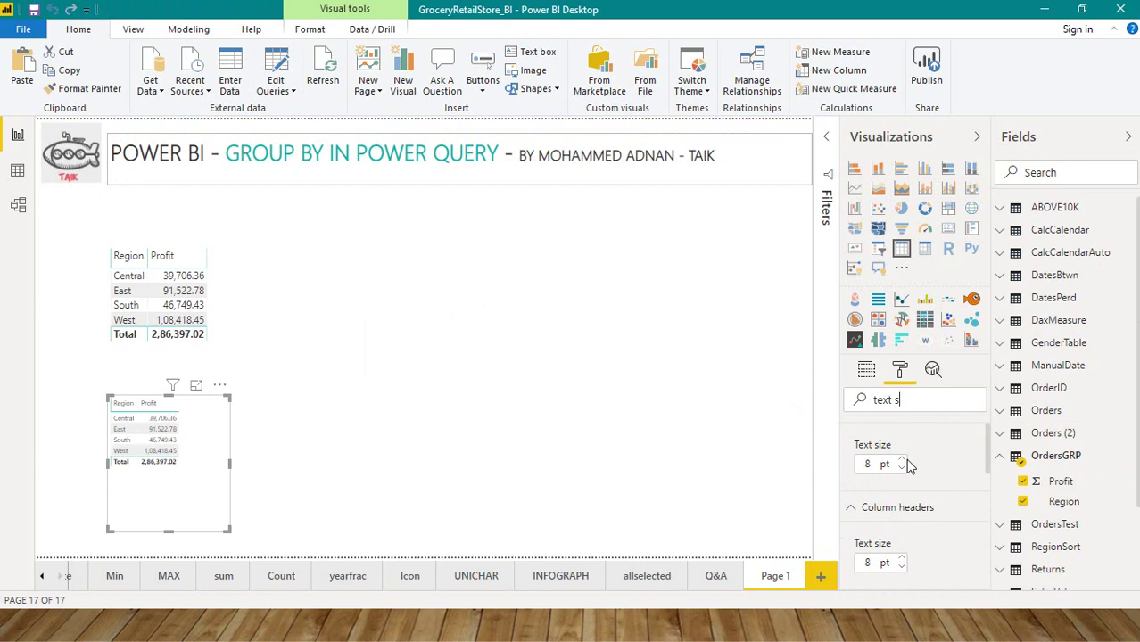
pyautogui.click(903, 461)
pyautogui.click(901, 461)
pyautogui.click(902, 461)
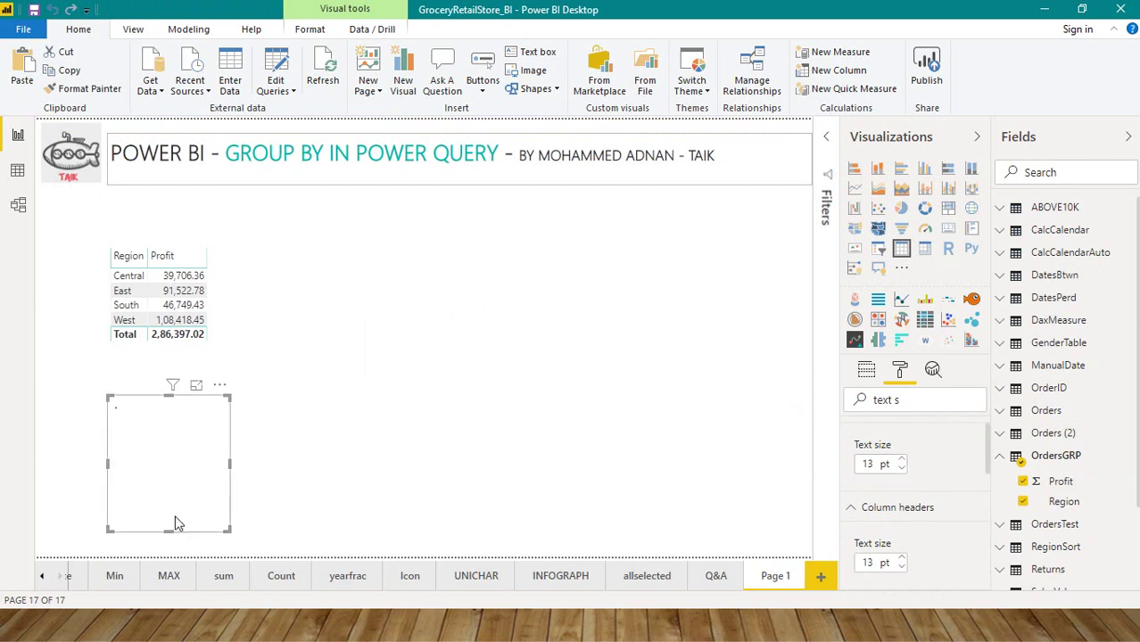
pyautogui.moveTo(175, 524); pyautogui.dragTo(312, 370)
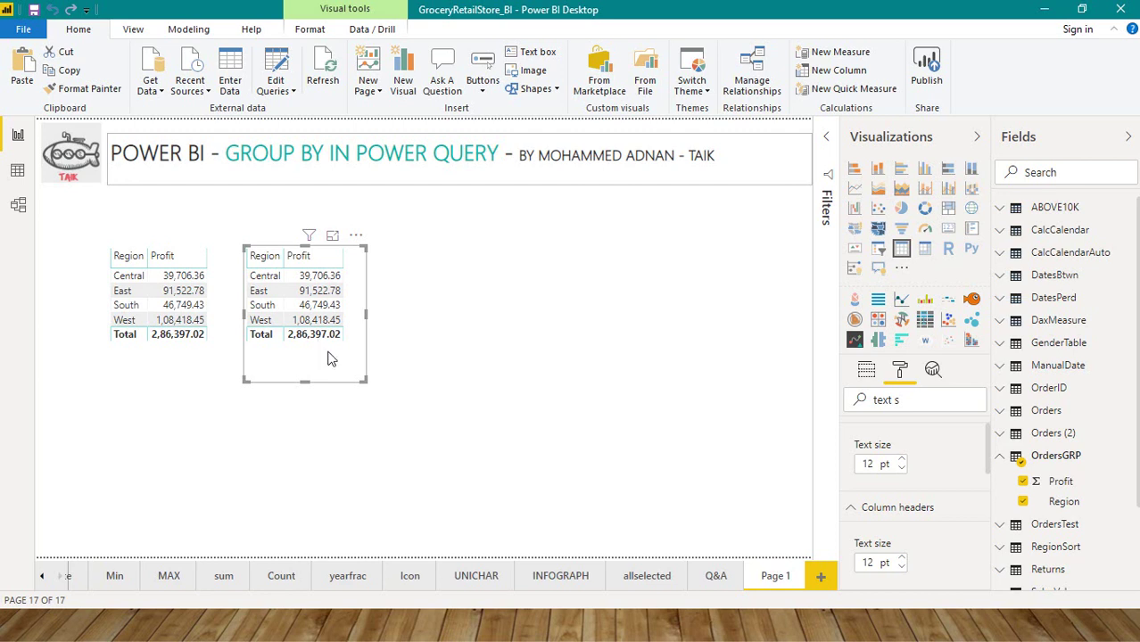
# Step: In the query editor, delete OrdersGRP's existing Grouped Rows step
pyautogui.click(273, 55)
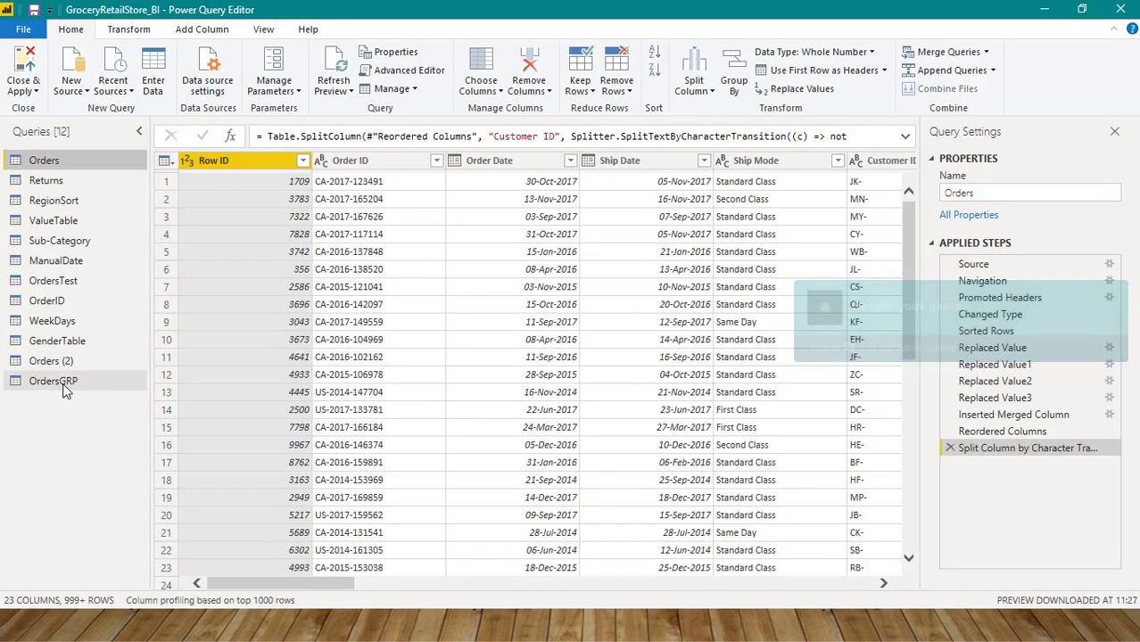
pyautogui.click(59, 382)
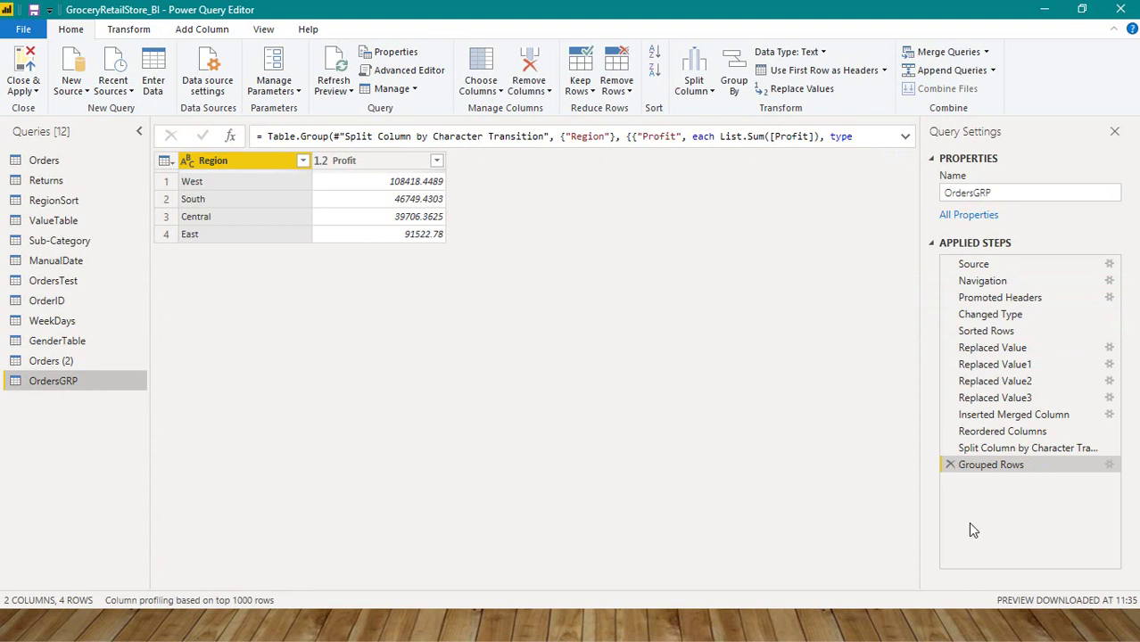
pyautogui.click(950, 465)
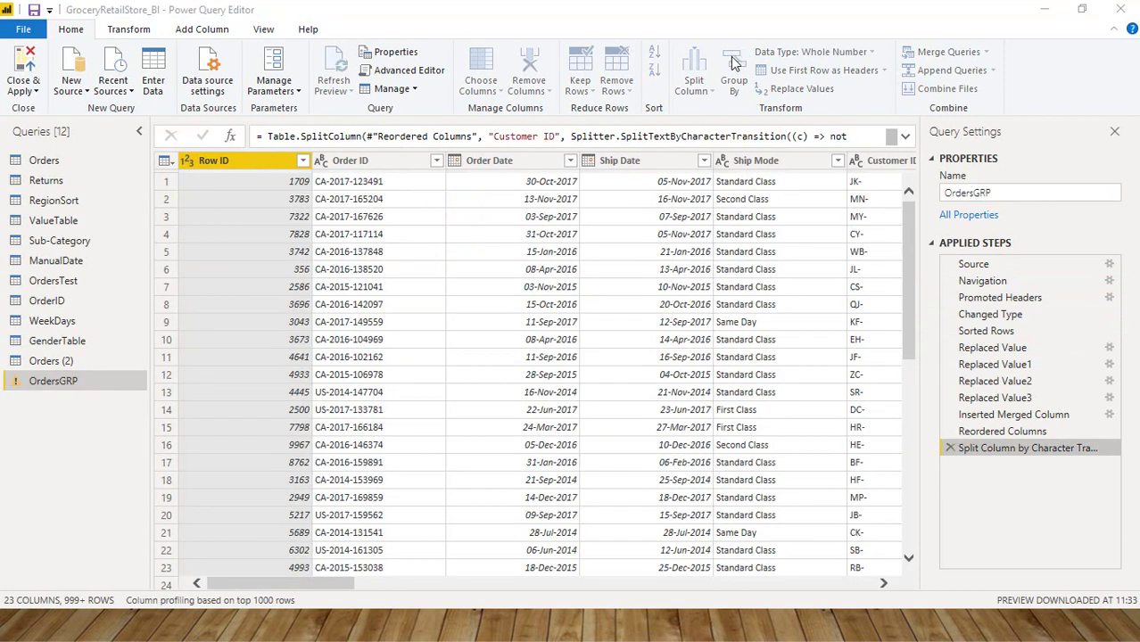
# Step: Start an Advanced Group By on Region, adding Category as a second grouping
pyautogui.click(733, 64)
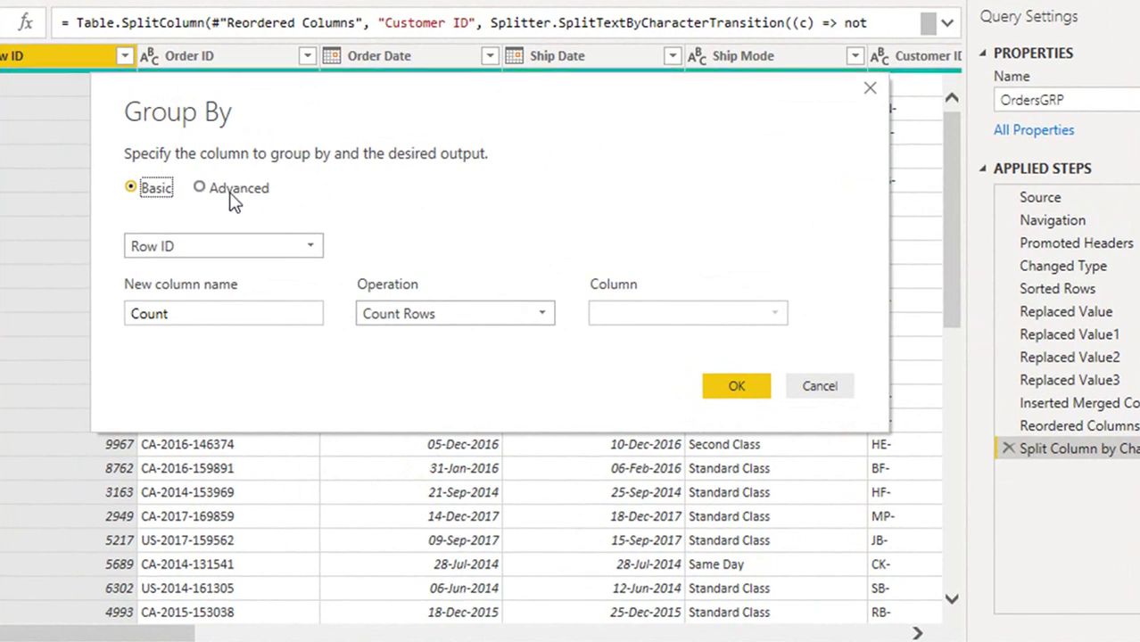
pyautogui.click(200, 188)
pyautogui.click(186, 249)
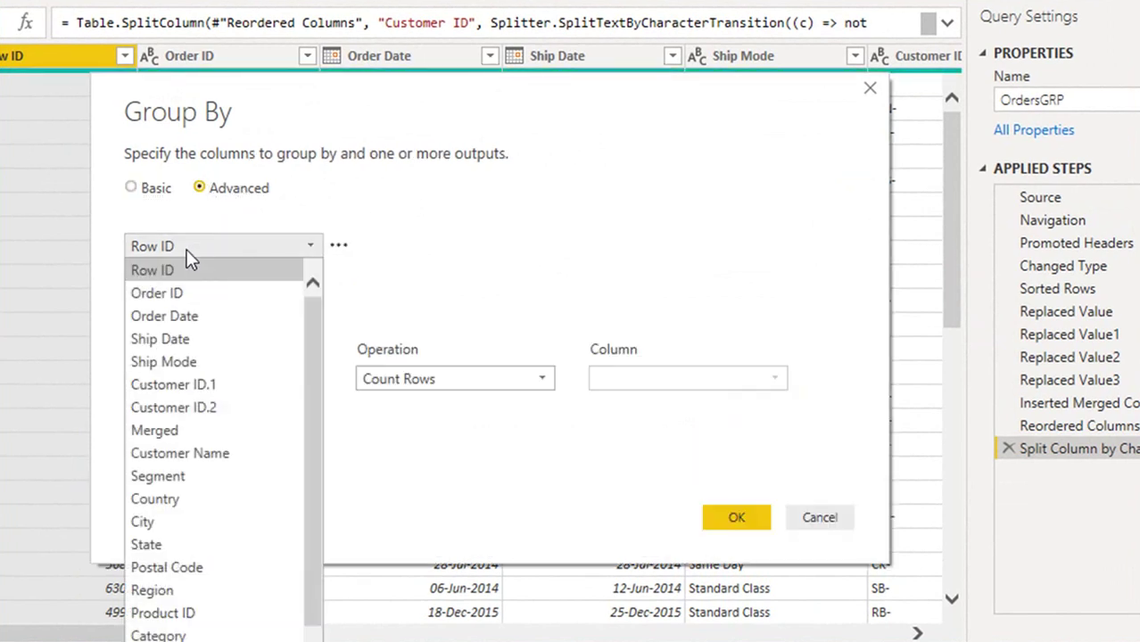
pyautogui.click(171, 591)
pyautogui.click(214, 288)
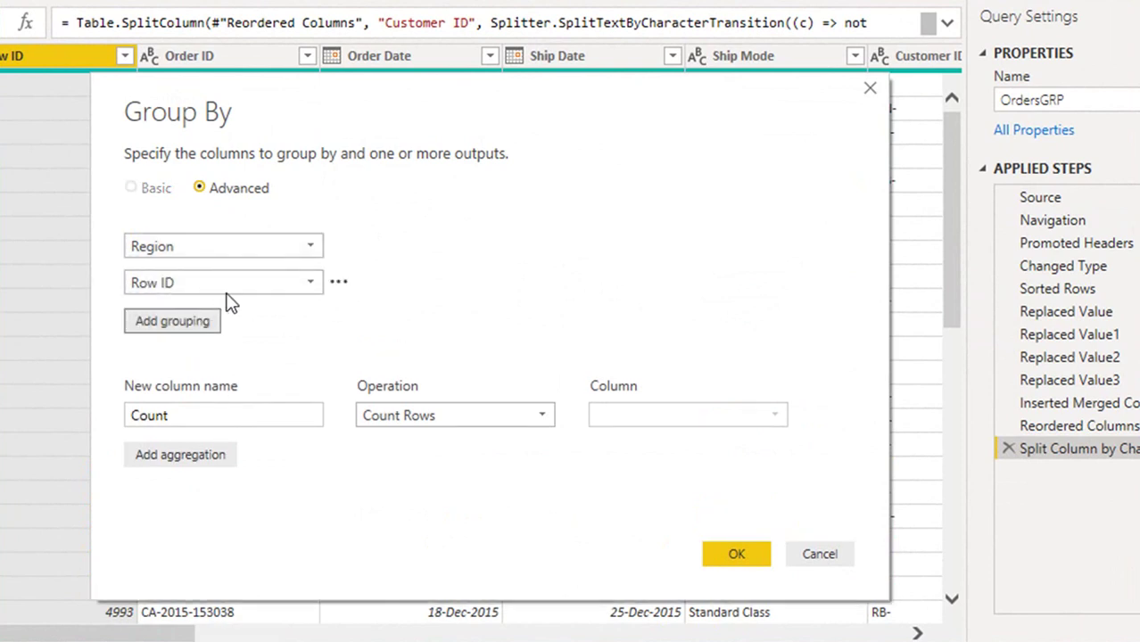
pyautogui.click(235, 284)
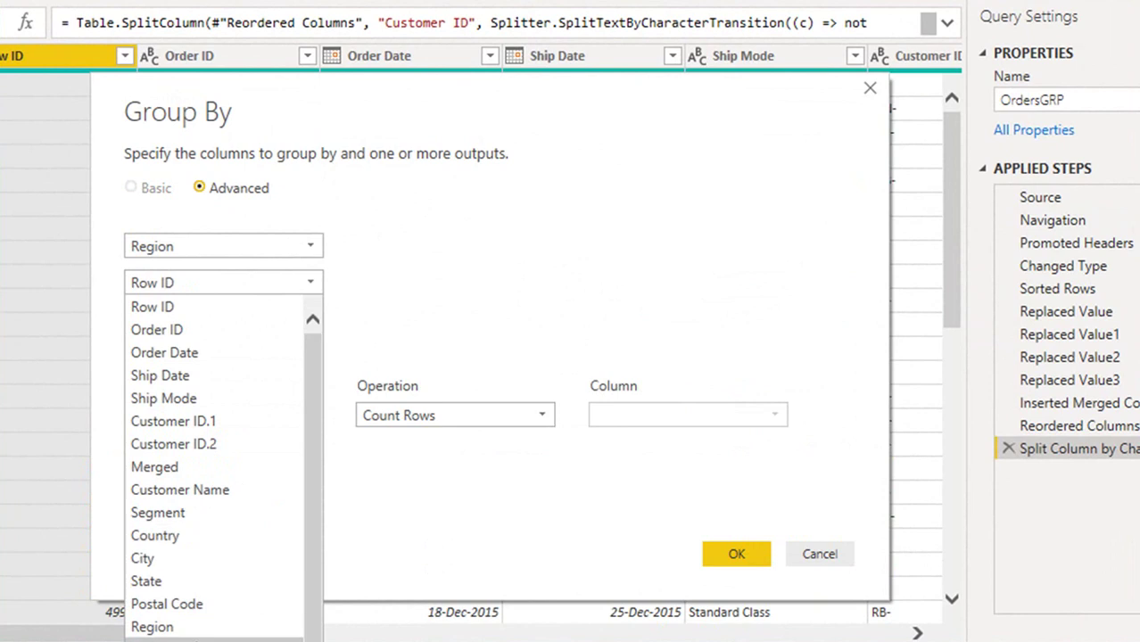
pyautogui.click(169, 640)
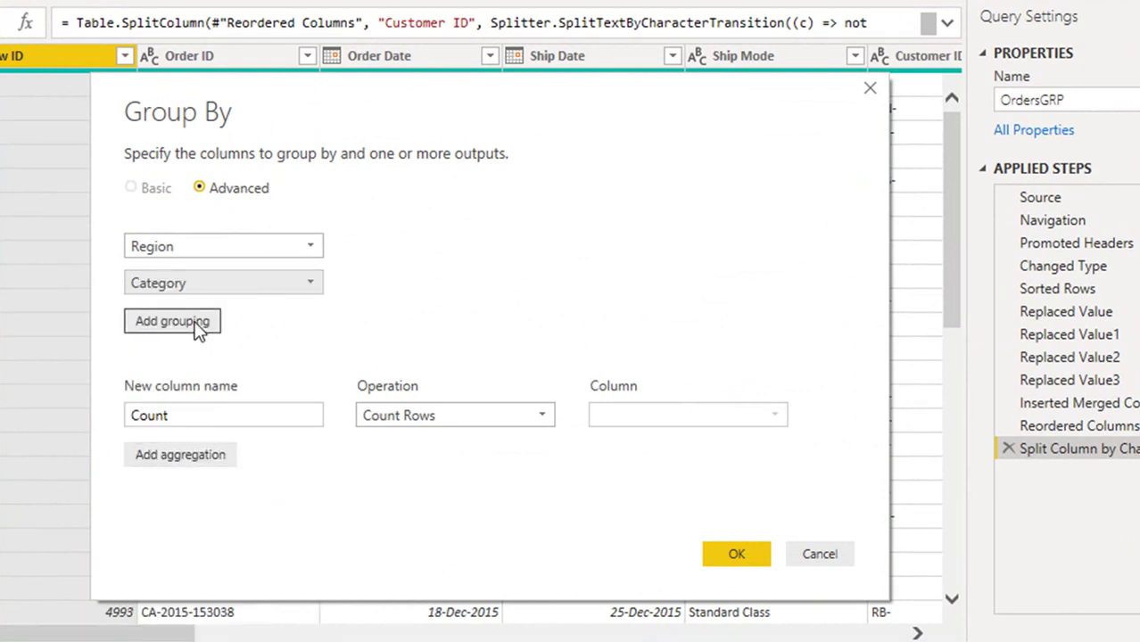
# Step: Adjust the grouping order, leaving Region above Category
pyautogui.click(338, 282)
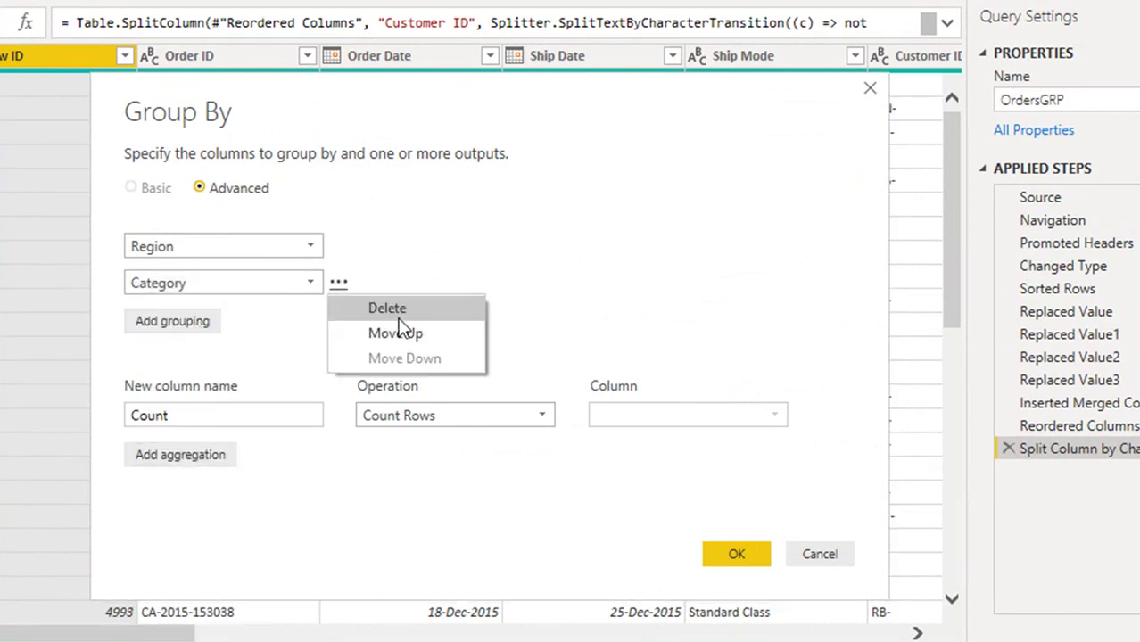
pyautogui.click(337, 240)
pyautogui.click(343, 244)
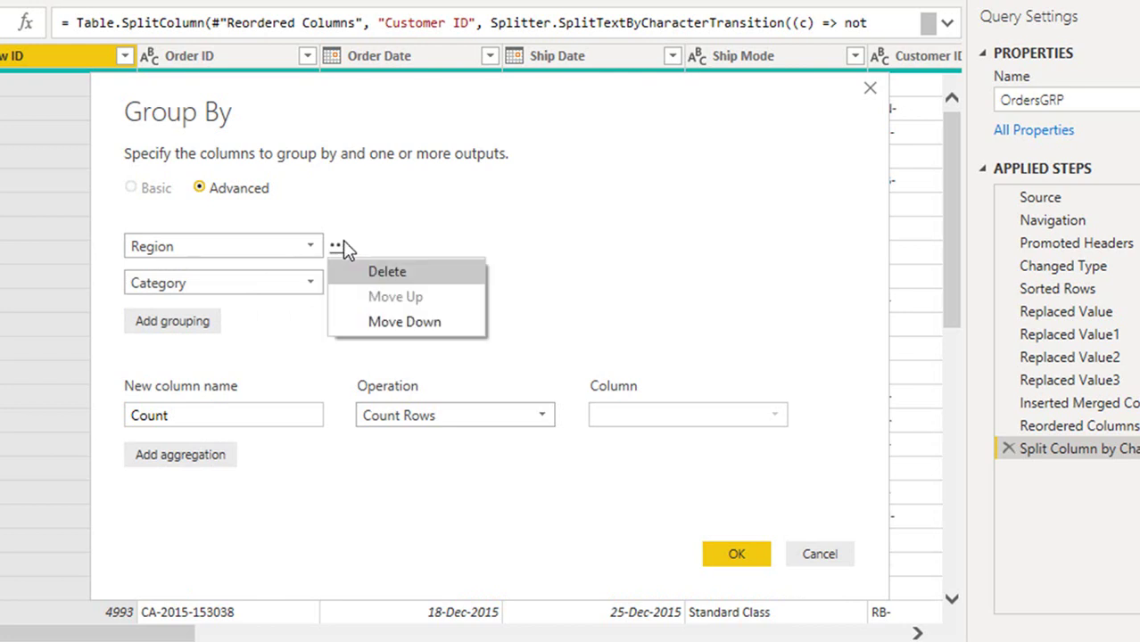
pyautogui.click(398, 322)
pyautogui.click(340, 283)
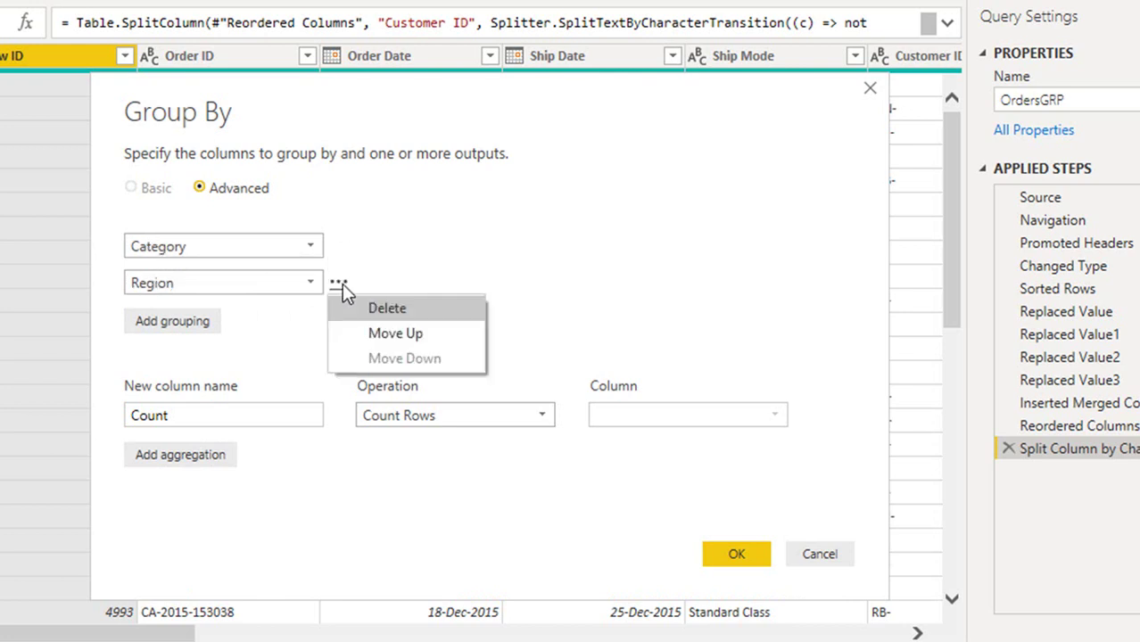
pyautogui.click(391, 335)
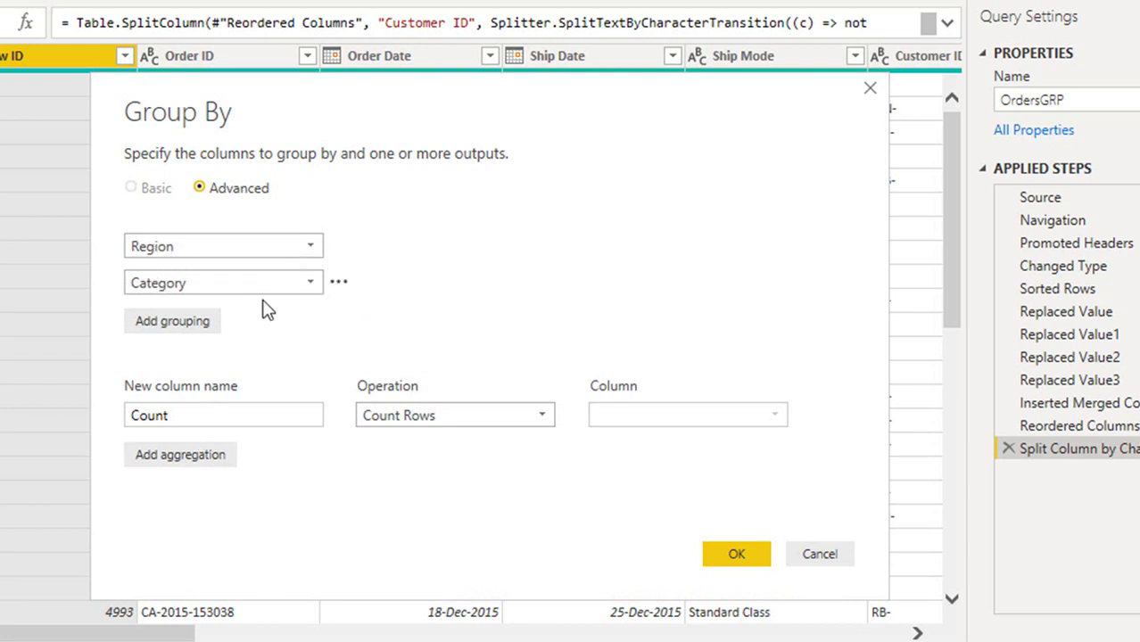
# Step: Define a new column named Sales as the Sum of Sales
pyautogui.moveTo(191, 415); pyautogui.dragTo(123, 419)
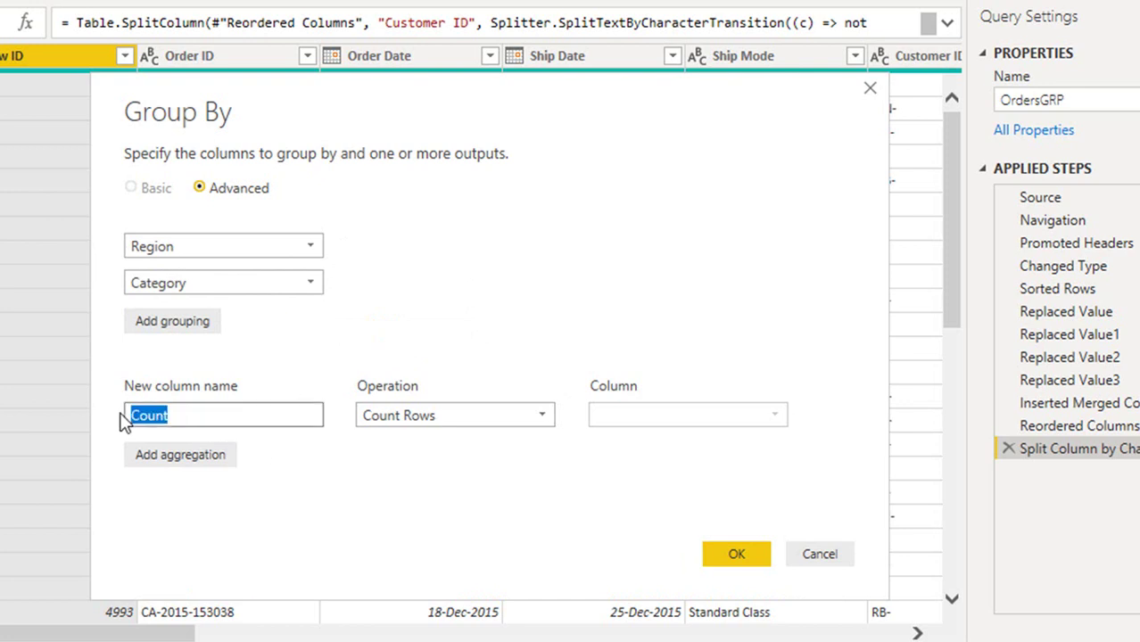
pyautogui.write('a')
pyautogui.press('BackSpace')
pyautogui.write('Sales')
pyautogui.click(495, 412)
pyautogui.click(423, 442)
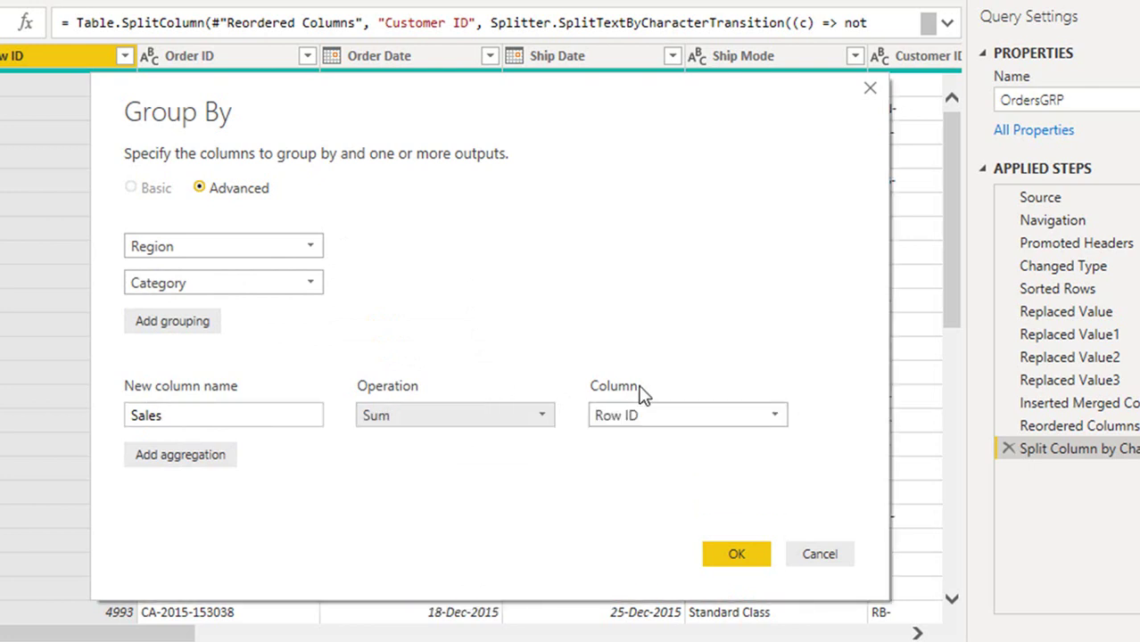
pyautogui.click(651, 414)
pyautogui.scroll(-1, 660, 346)
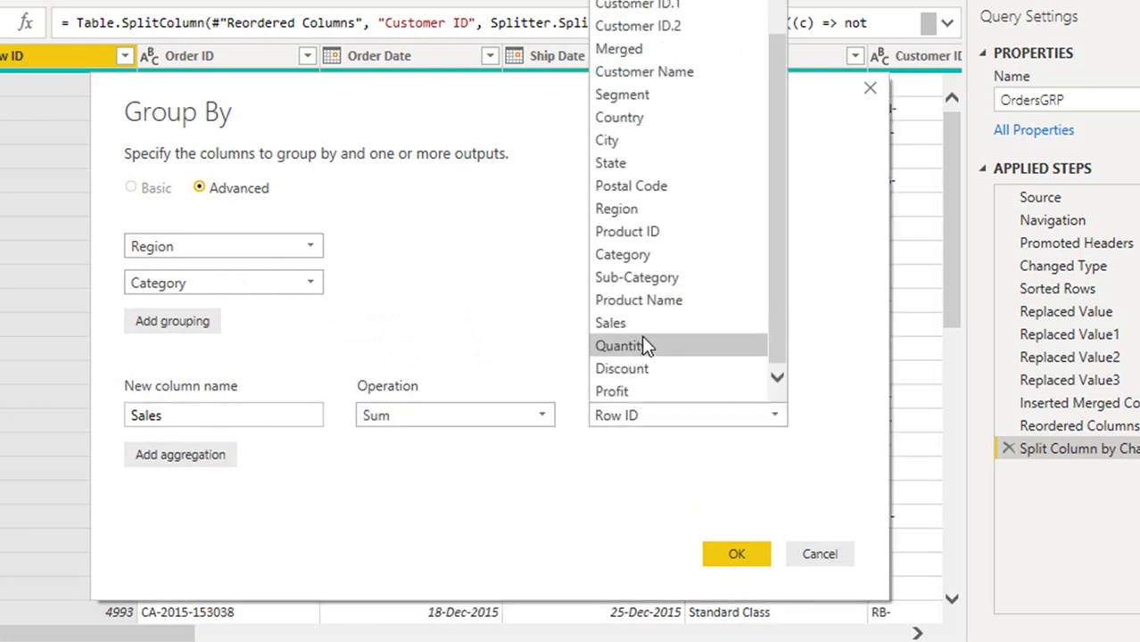
pyautogui.click(624, 323)
# Step: Add a Profit column as the Sum of Profit and apply the grouping
pyautogui.click(164, 457)
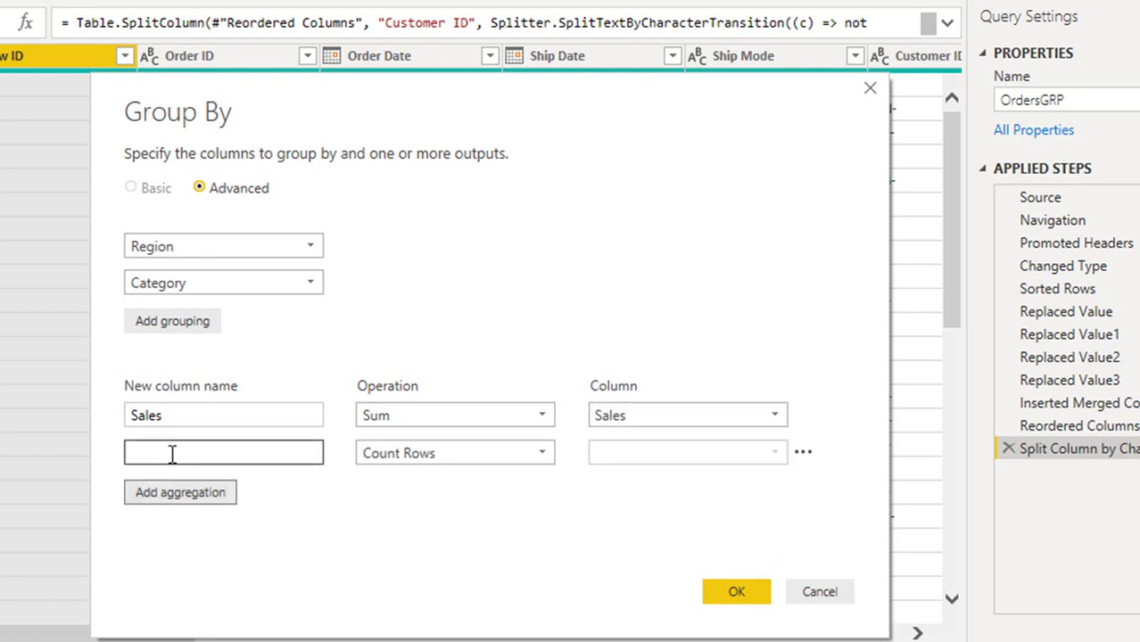
pyautogui.click(173, 452)
pyautogui.write('Profit')
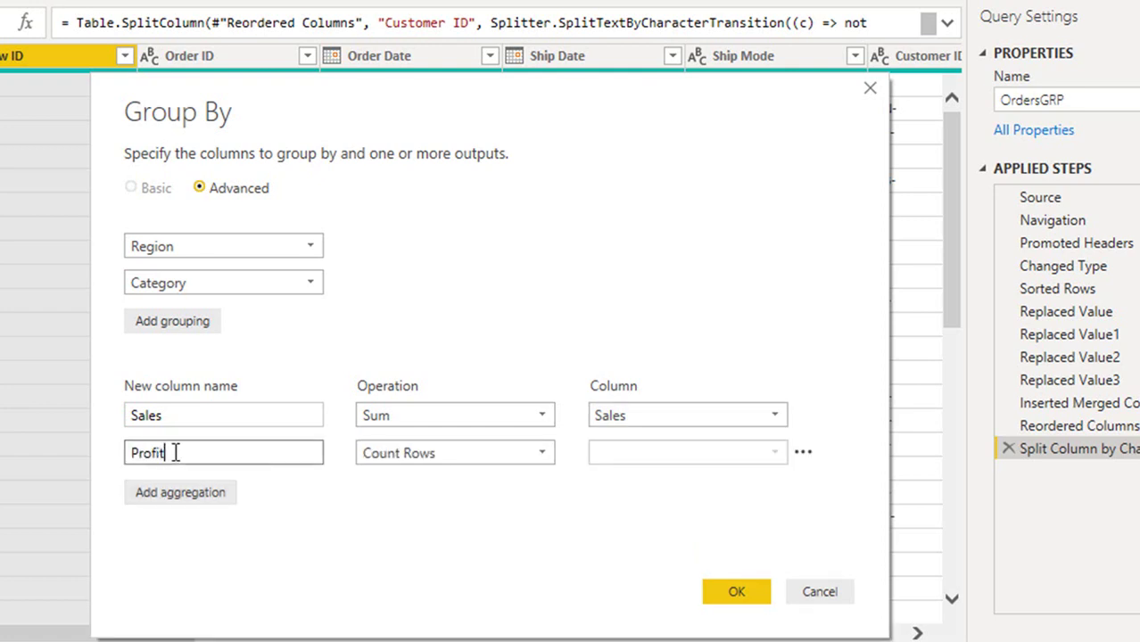
pyautogui.click(426, 457)
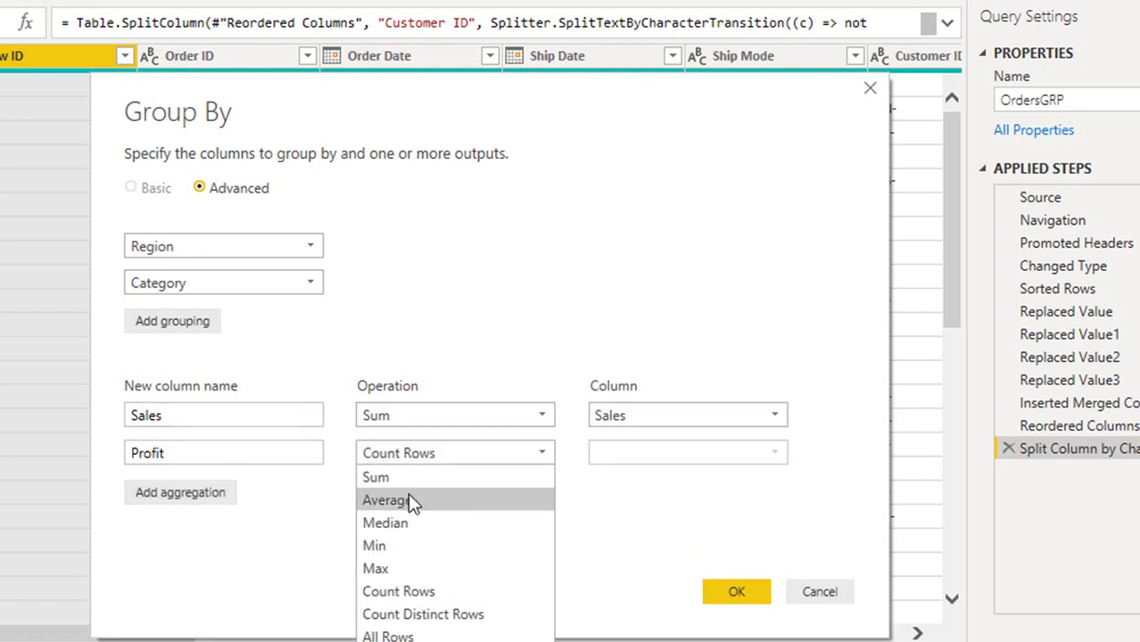
pyautogui.click(400, 478)
pyautogui.click(697, 456)
pyautogui.scroll(-1, 711, 381)
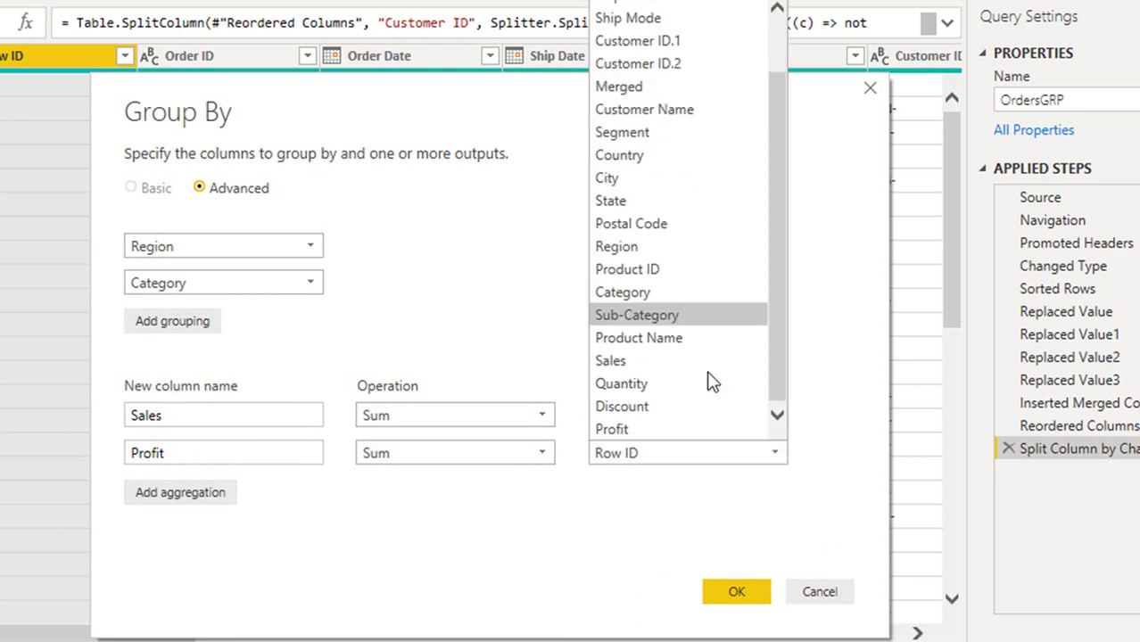
pyautogui.click(657, 429)
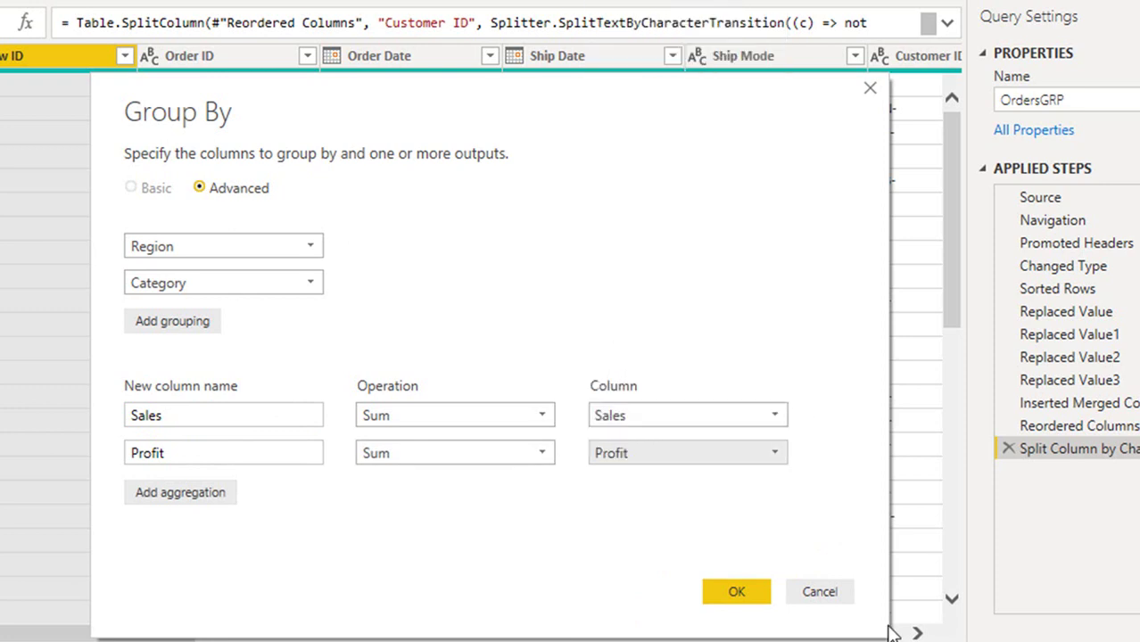
pyautogui.click(746, 592)
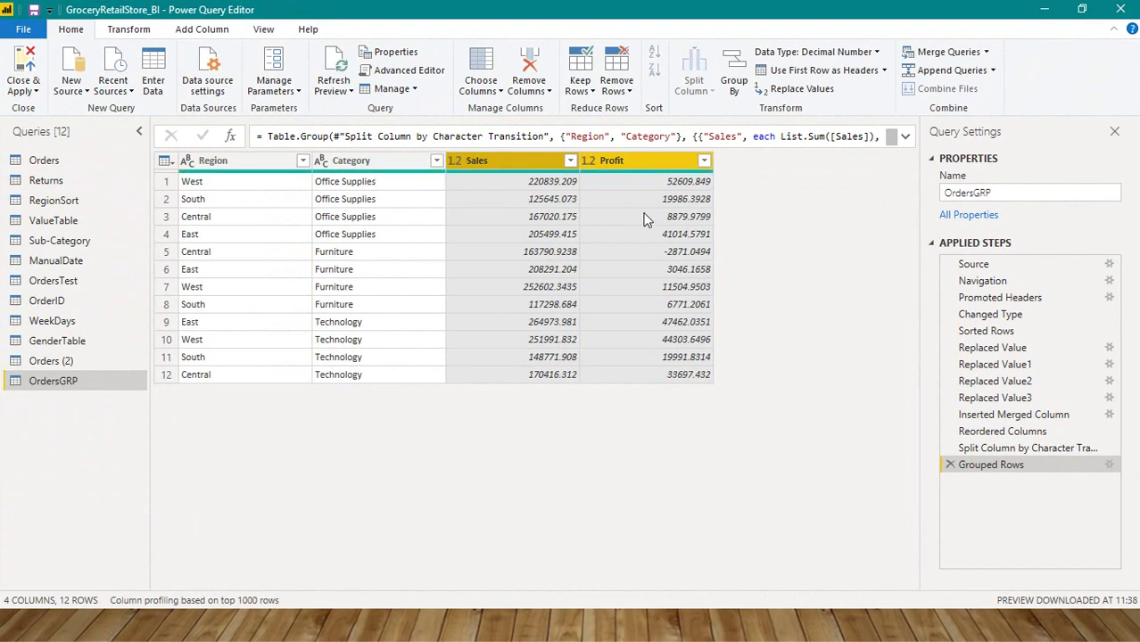
# Step: Apply the query changes, then place an OrdersGRP Region, Category, Profit table (total 2,86,397.02) beside the first table
pyautogui.click(27, 61)
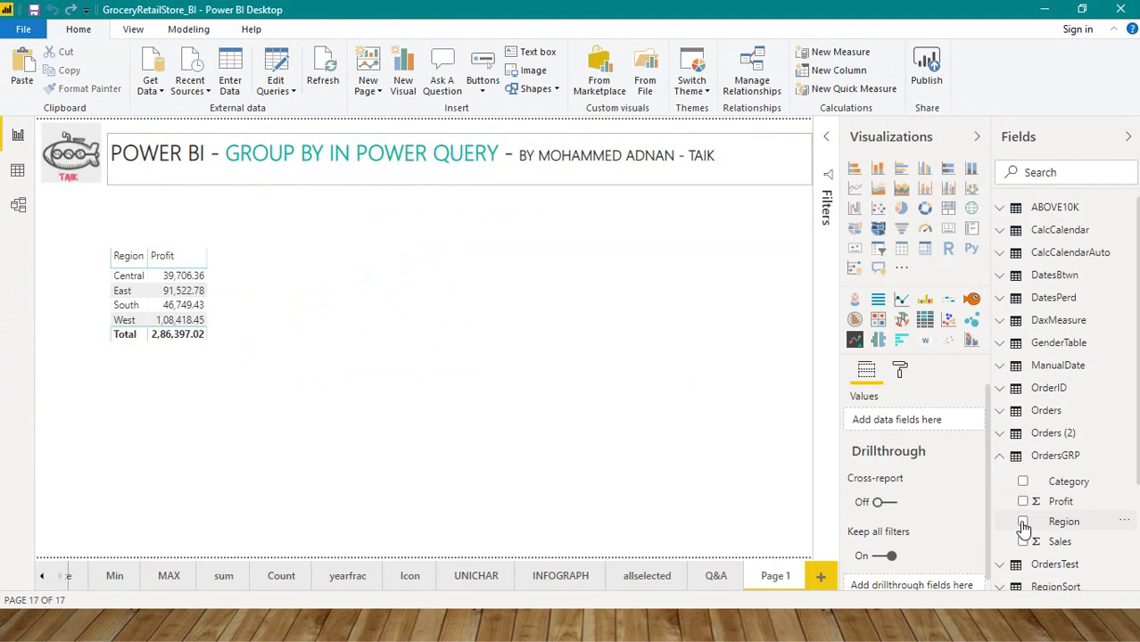
pyautogui.click(1023, 522)
pyautogui.click(1023, 483)
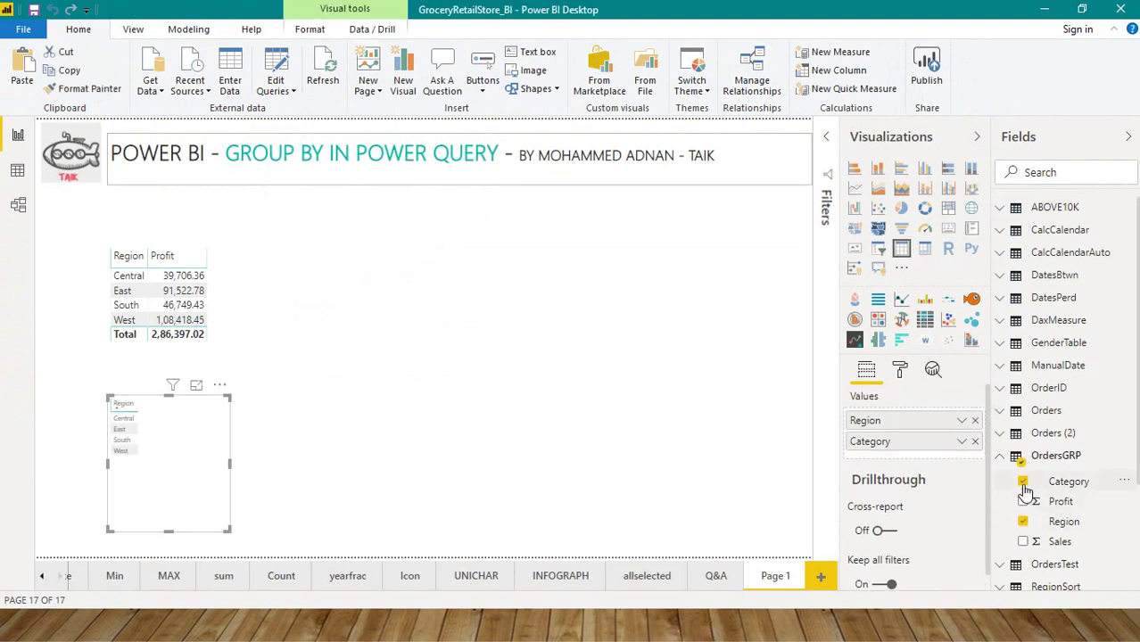
pyautogui.click(1023, 502)
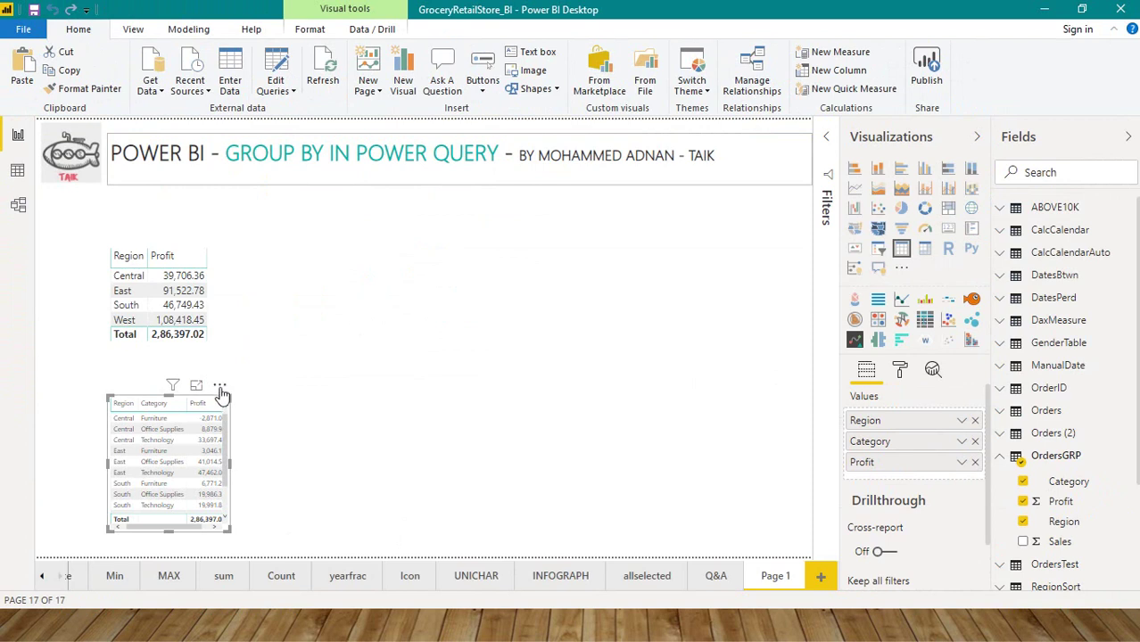
pyautogui.moveTo(218, 408); pyautogui.dragTo(364, 246)
pyautogui.click(381, 302)
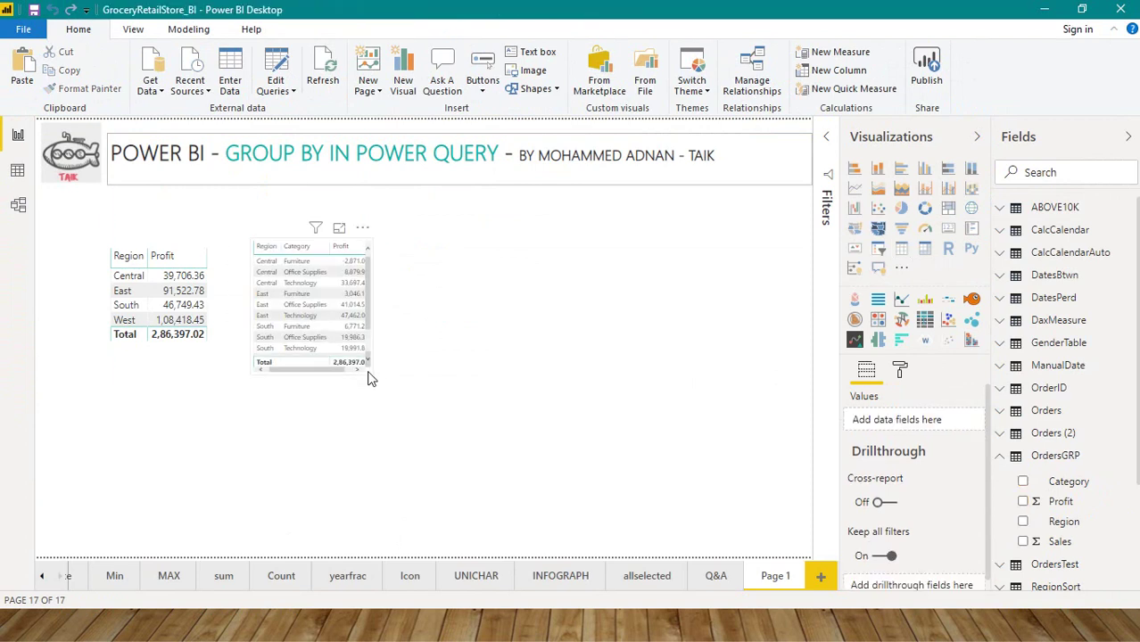